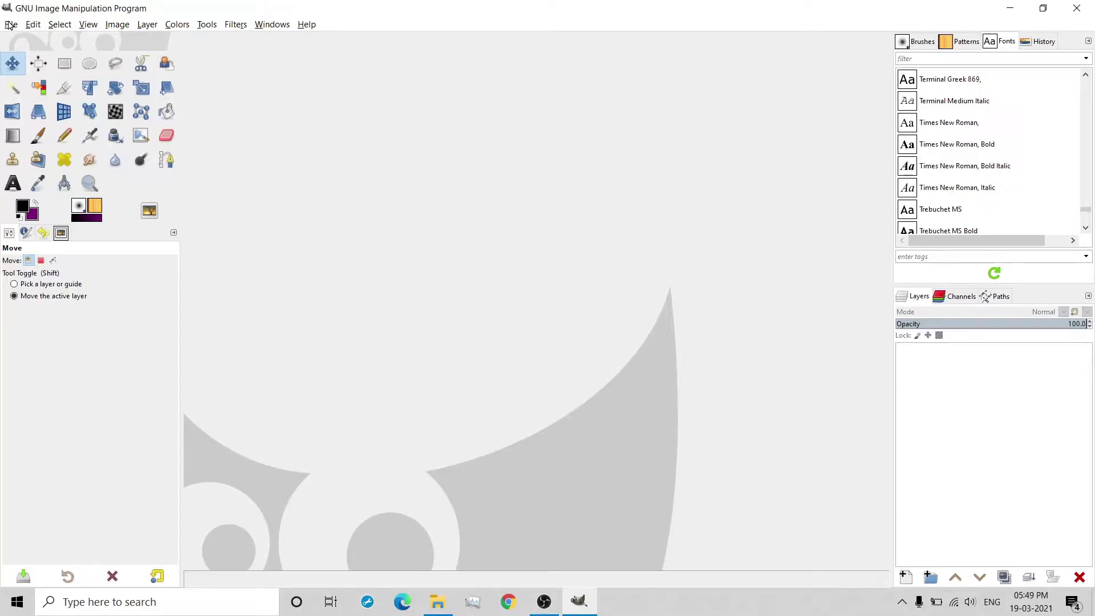
Step: Create a new 1280 × 720 pixel image with 32-bit floating point precision
click(10, 24)
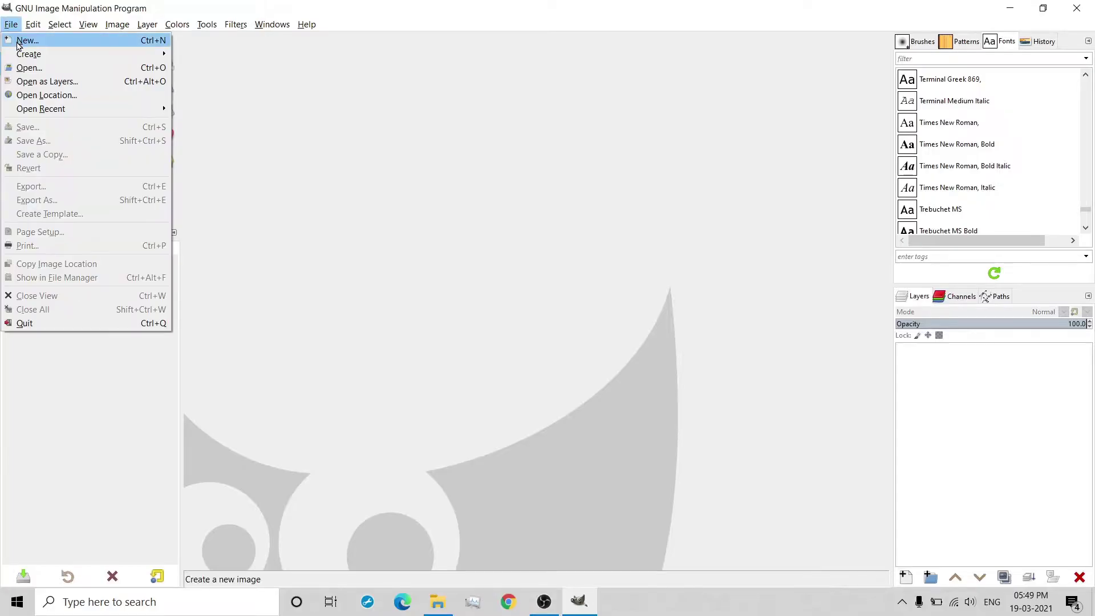
click(26, 40)
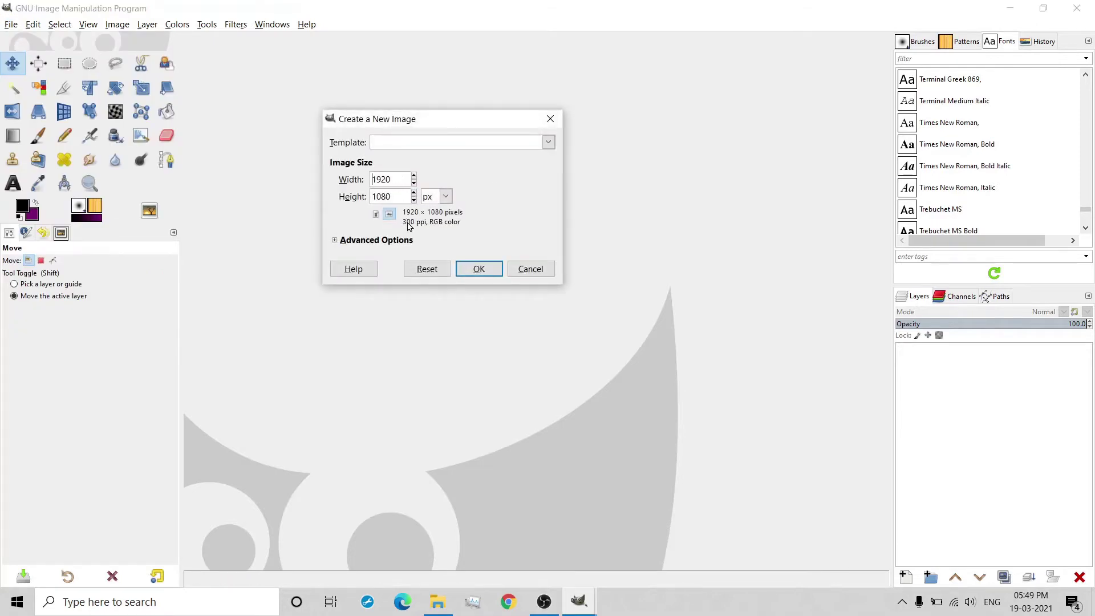
click(362, 242)
double_click(402, 182)
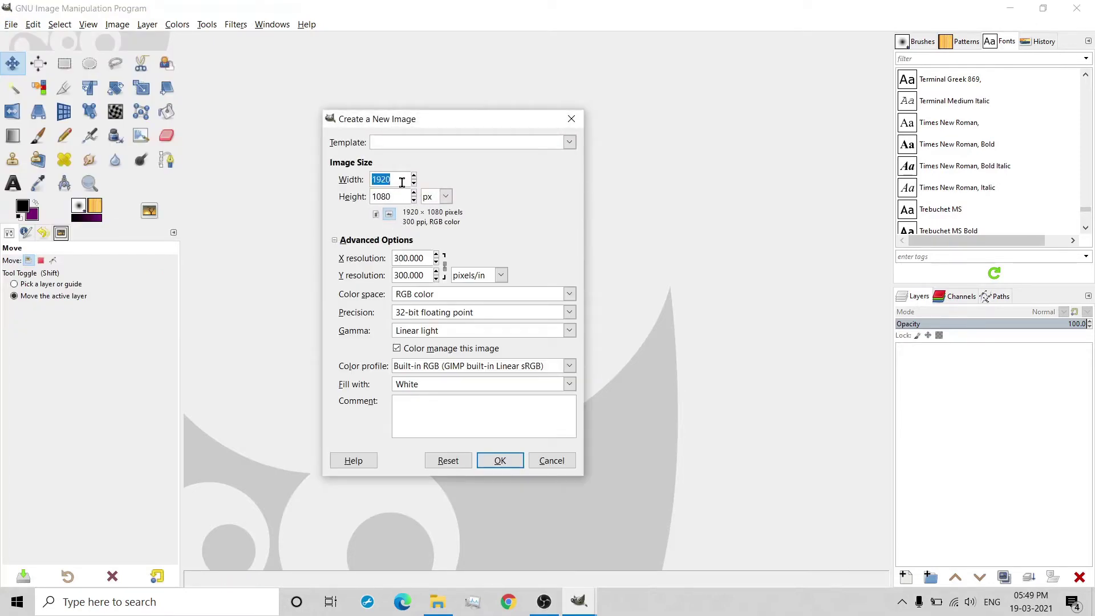
text(1)
double_click(384, 198)
text(720)
click(417, 312)
click(416, 395)
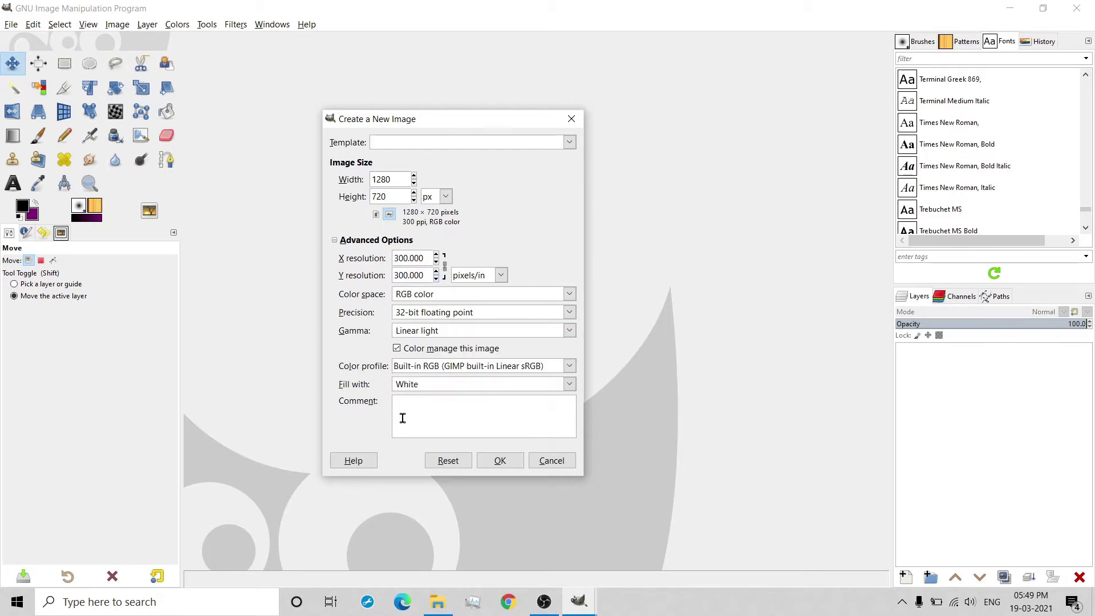
click(497, 461)
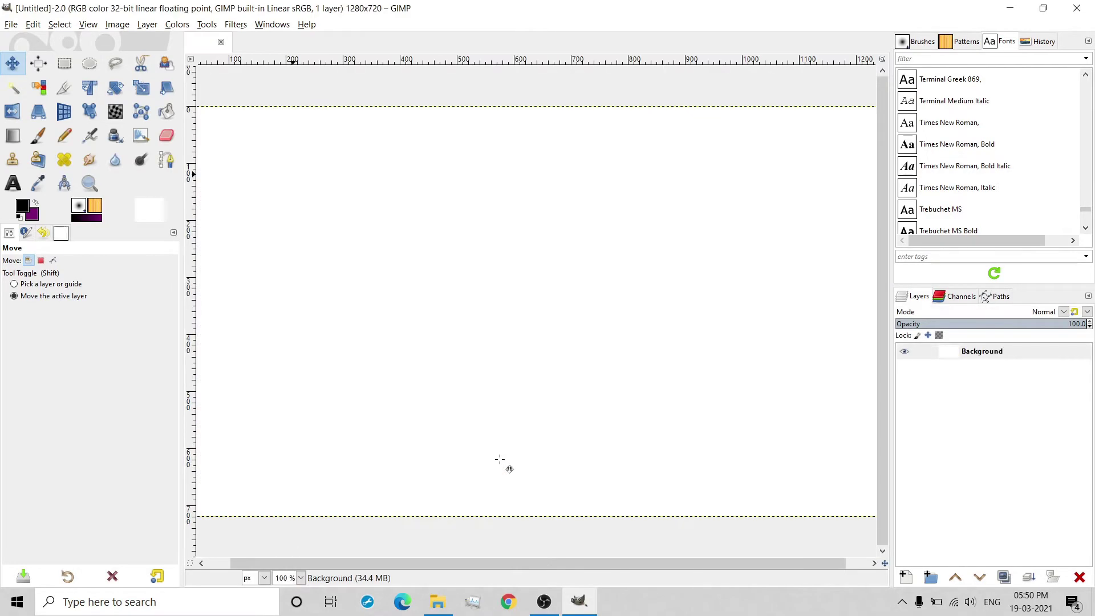
Step: Set the canvas zoom to 85%
triple_click(289, 578)
text(85)
key(Return)
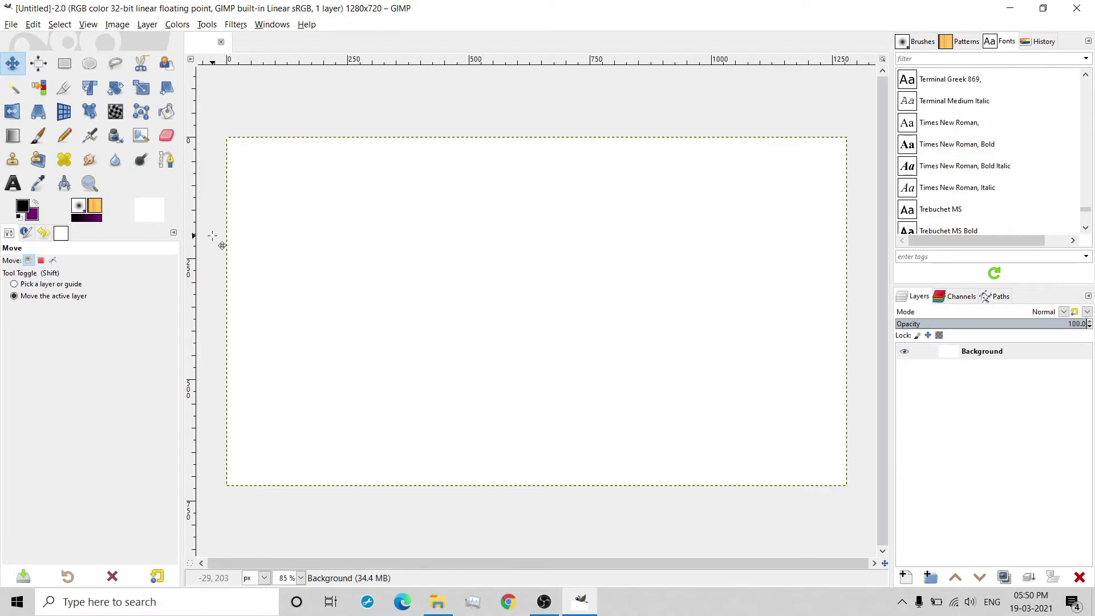
Step: Choose the Gradient tool with blue 2d24e0 foreground and purple 781172 background colours
click(12, 139)
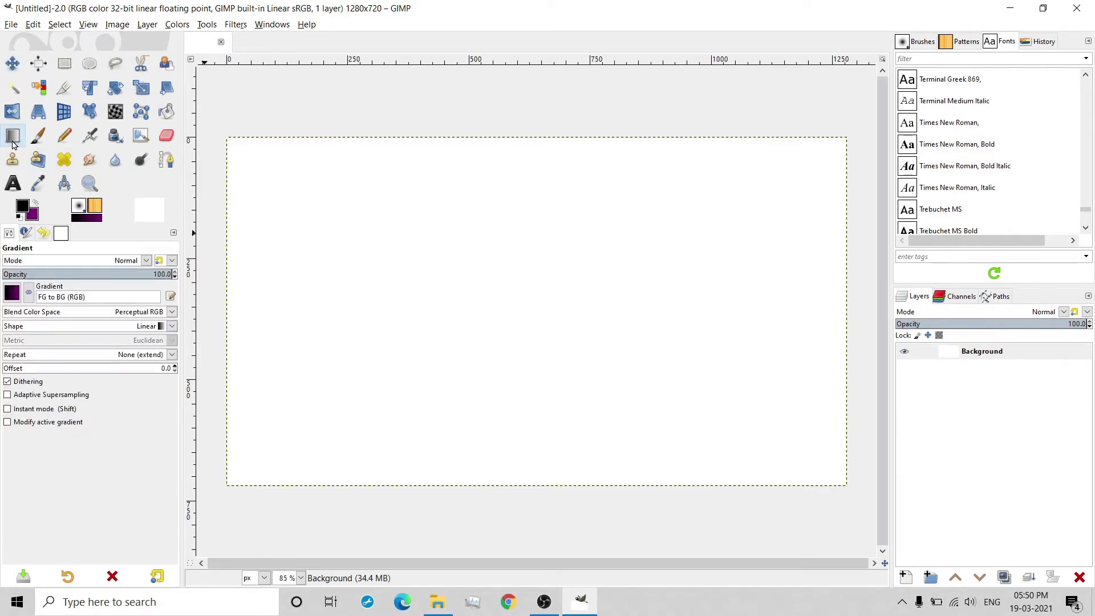
click(23, 206)
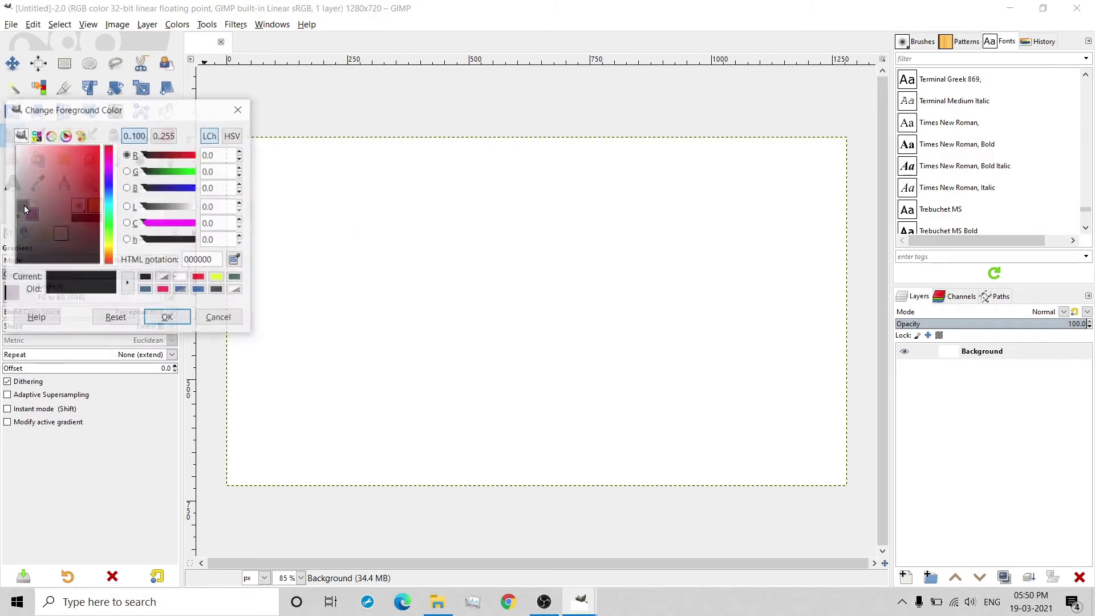
click(109, 184)
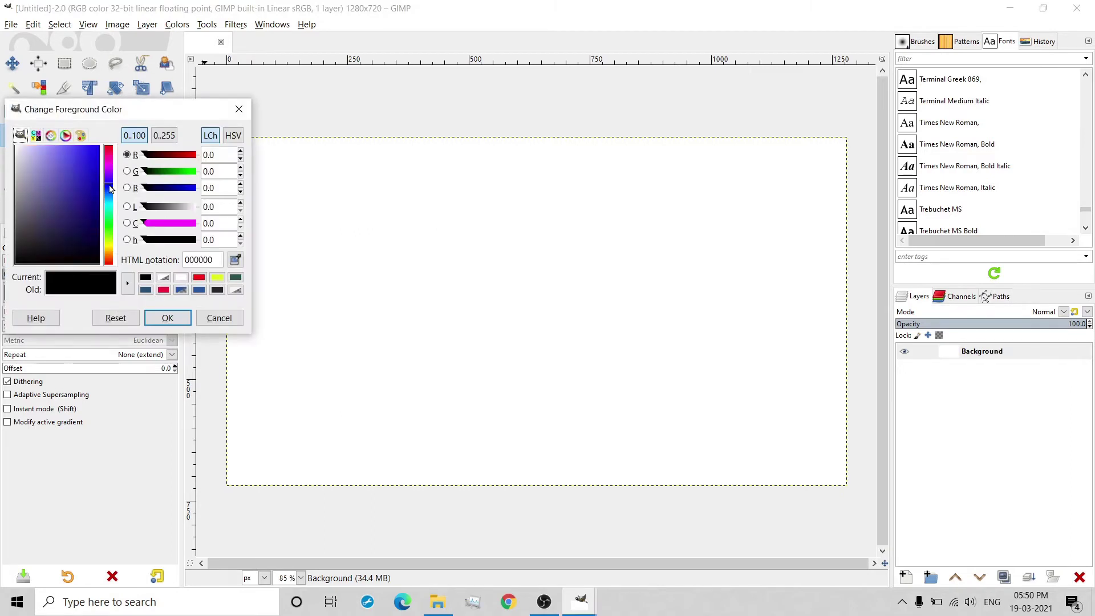
click(85, 160)
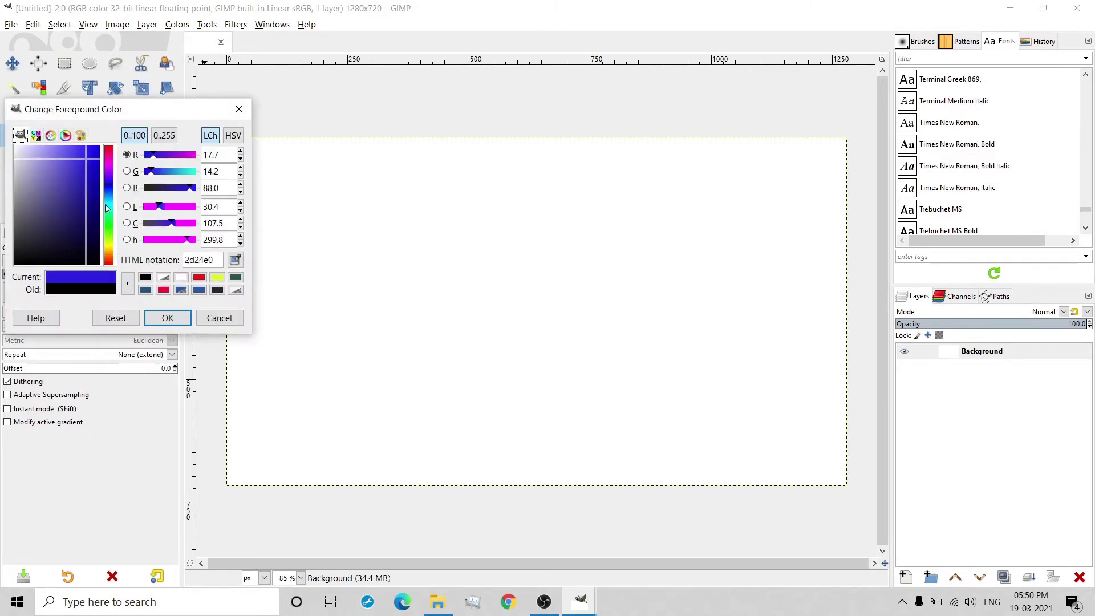
click(167, 319)
click(31, 219)
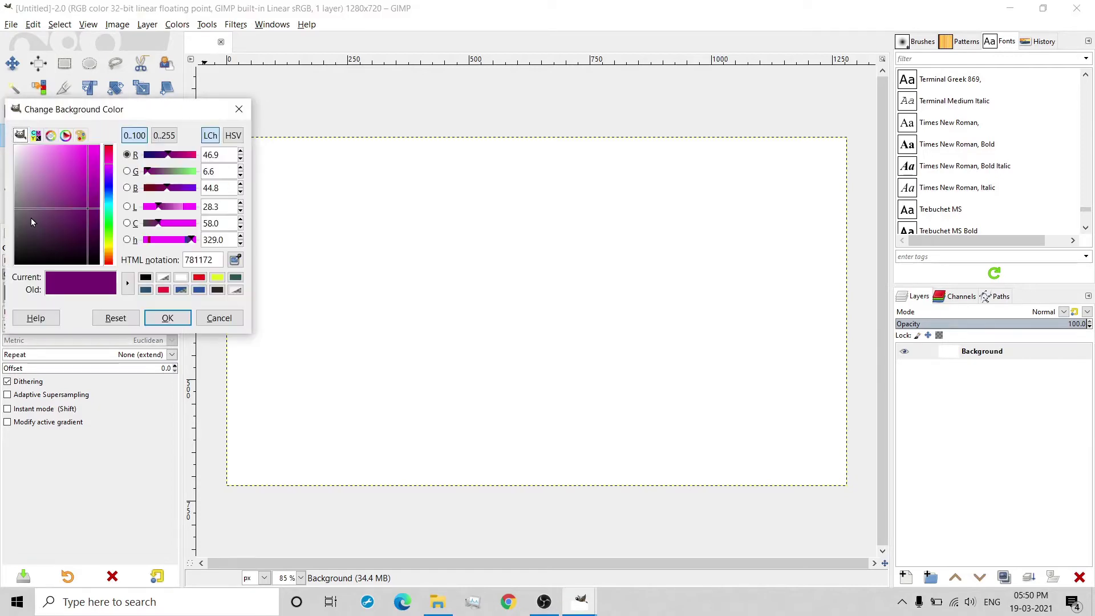
click(167, 318)
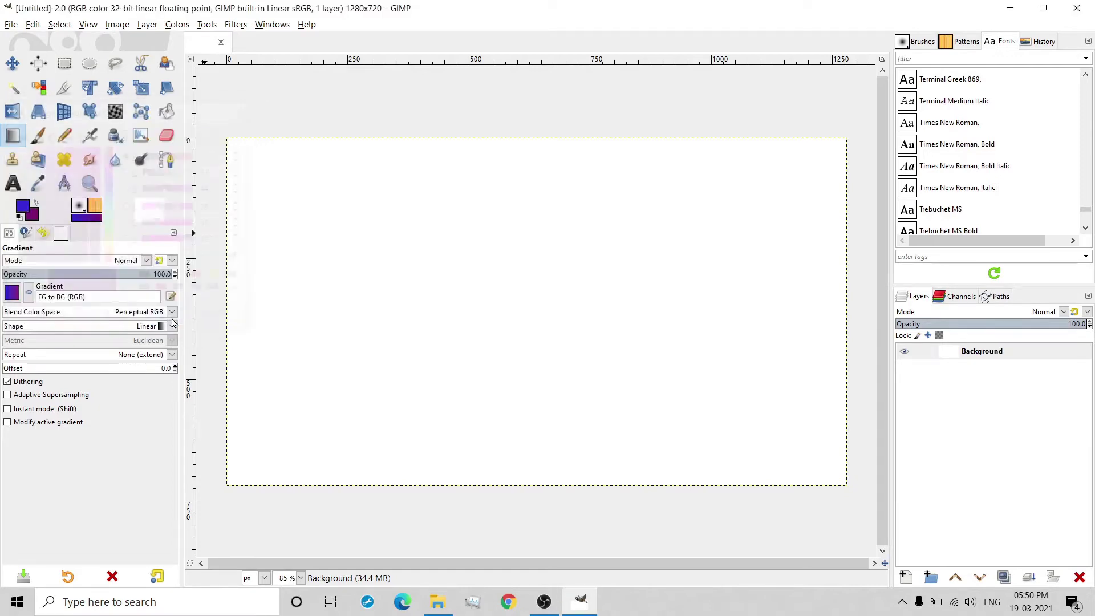
Step: Set the FG to BG gradient's shape to Radial
click(170, 296)
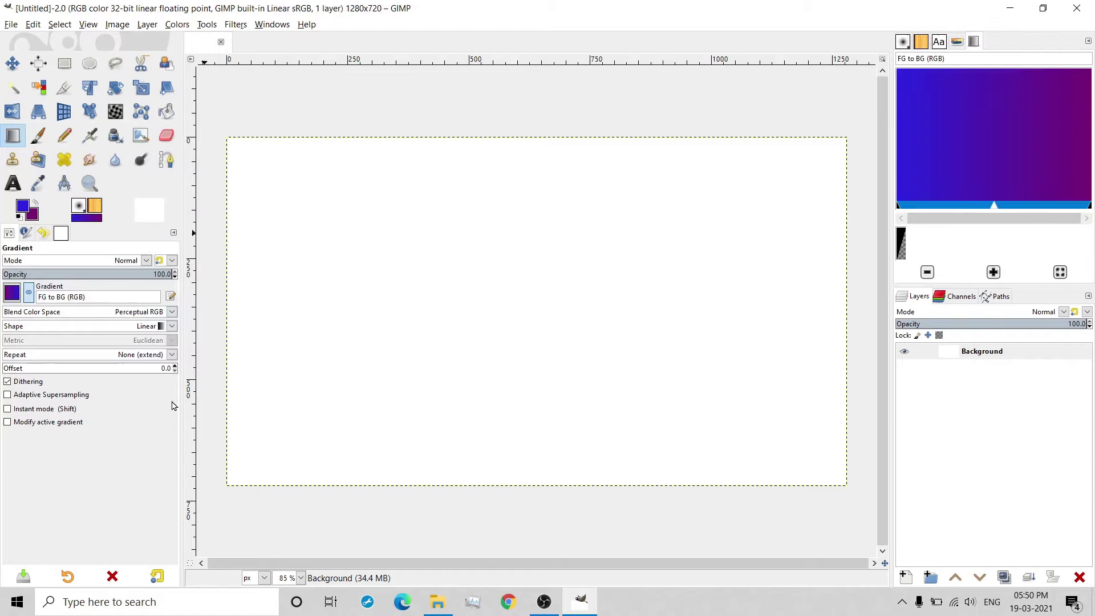
click(172, 327)
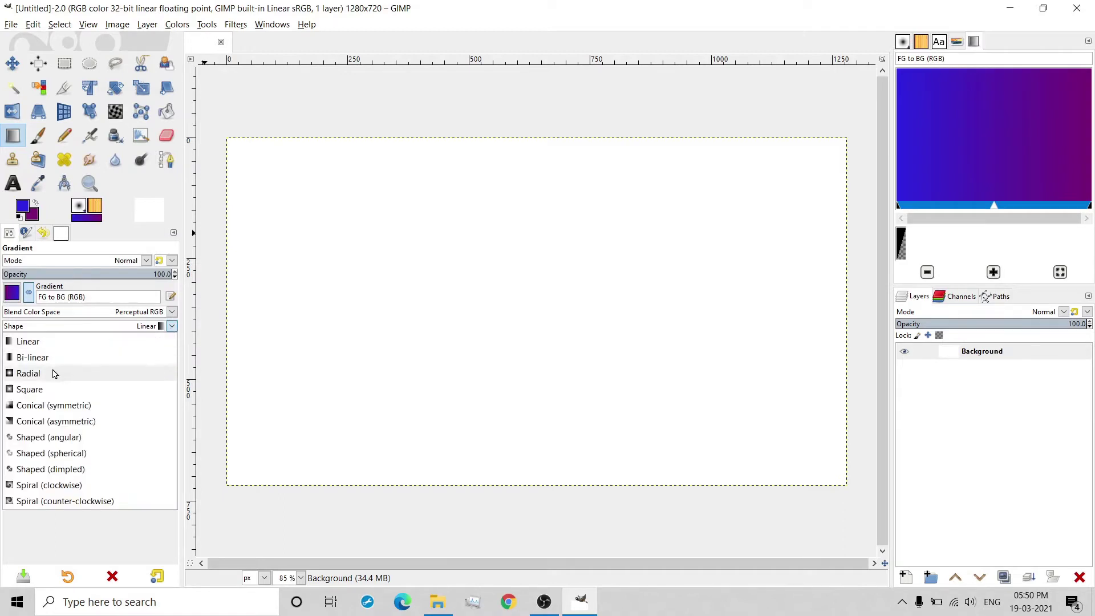
click(28, 374)
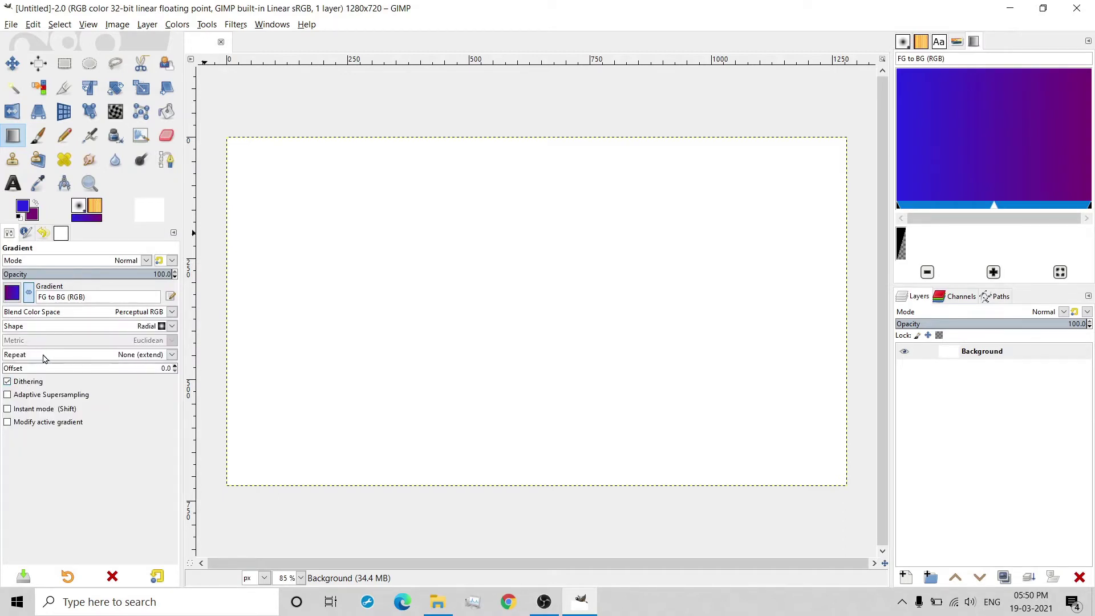
Step: Draw a radial gradient from the canvas centre past the right edge and apply it
click(480, 301)
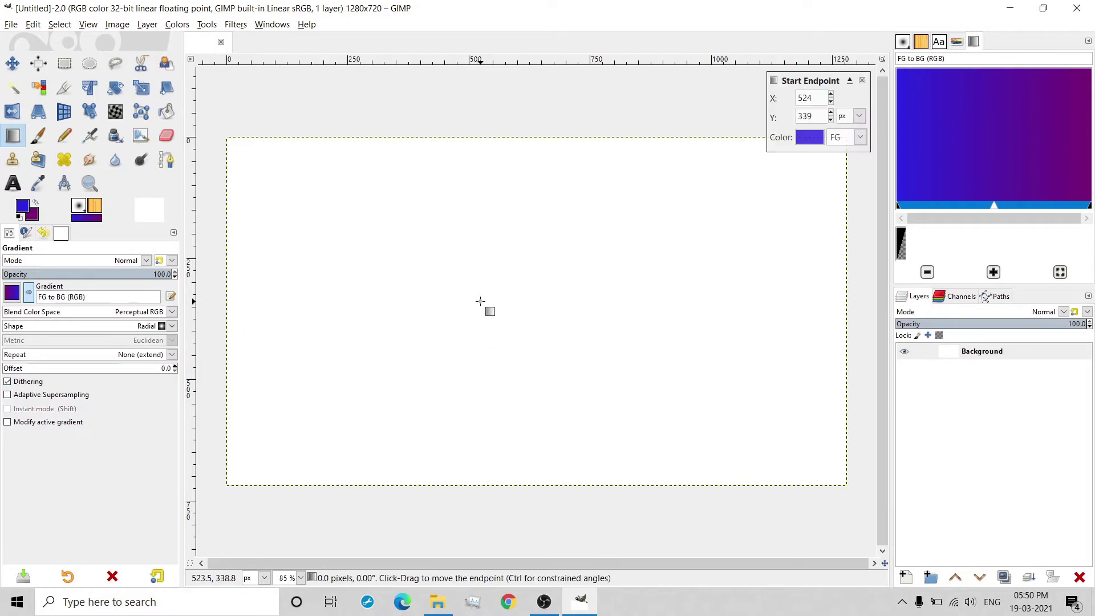
mouse_move(481, 301)
mouse_down()
mouse_move(730, 310)
mouse_move(797, 297)
mouse_up()
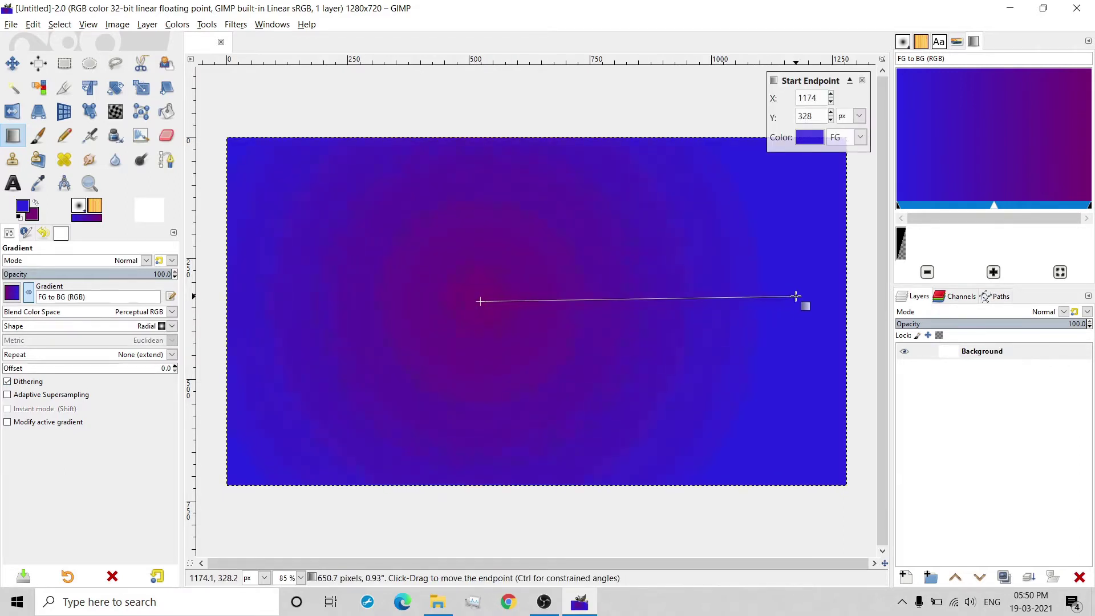
click(481, 301)
mouse_move(480, 301)
mouse_down()
mouse_move(511, 270)
mouse_move(500, 286)
mouse_up()
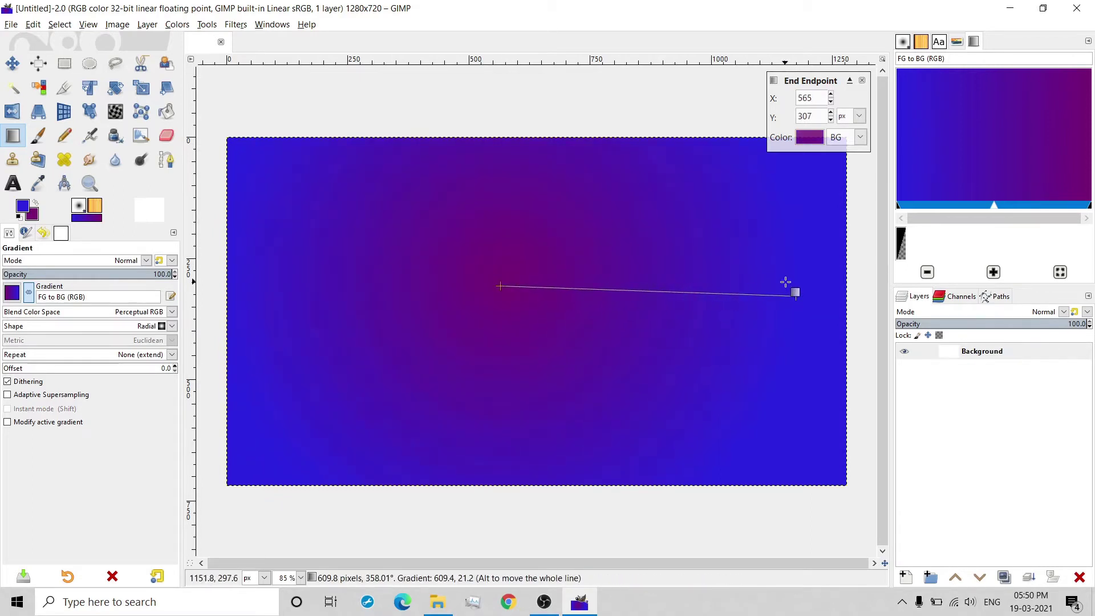
click(802, 294)
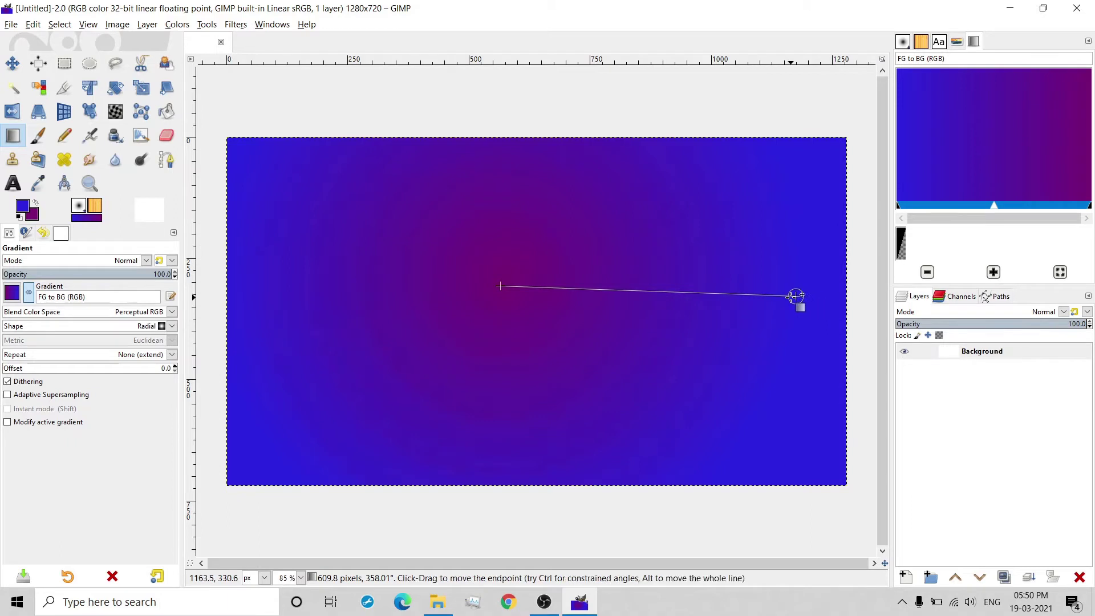
mouse_move(796, 295)
mouse_down()
mouse_move(838, 311)
mouse_move(911, 367)
mouse_move(970, 371)
mouse_move(940, 372)
mouse_up()
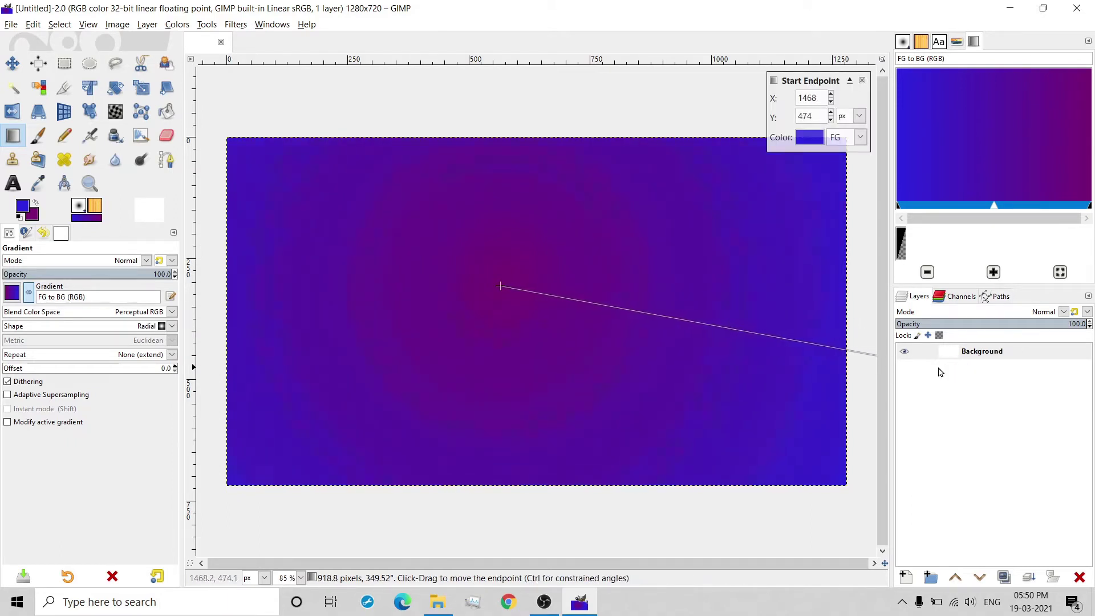
mouse_move(502, 286)
mouse_down()
mouse_move(525, 292)
mouse_move(514, 292)
mouse_up()
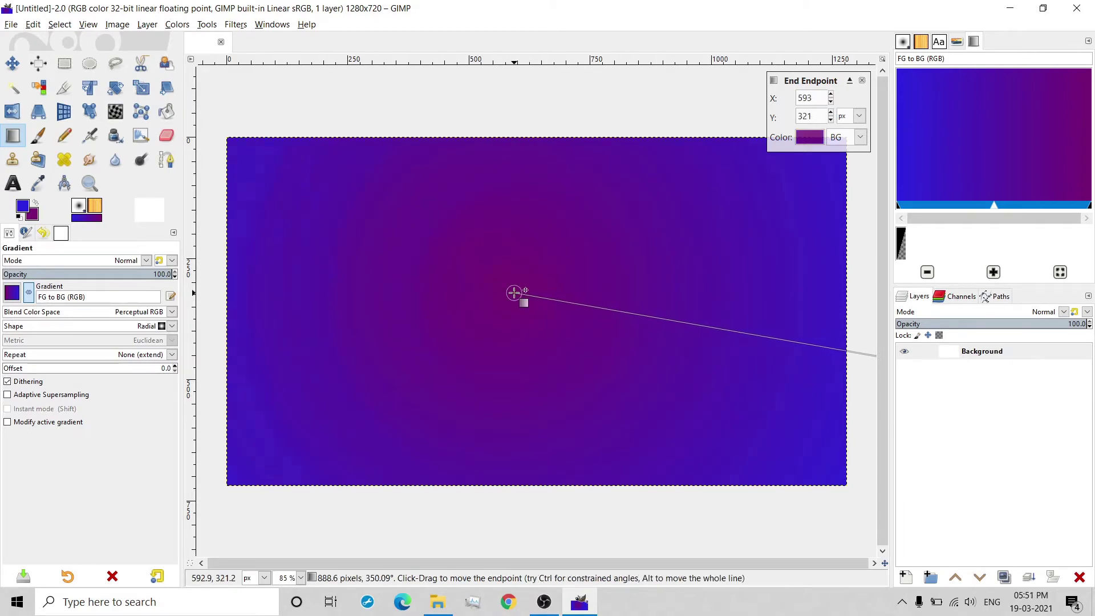
key(Return)
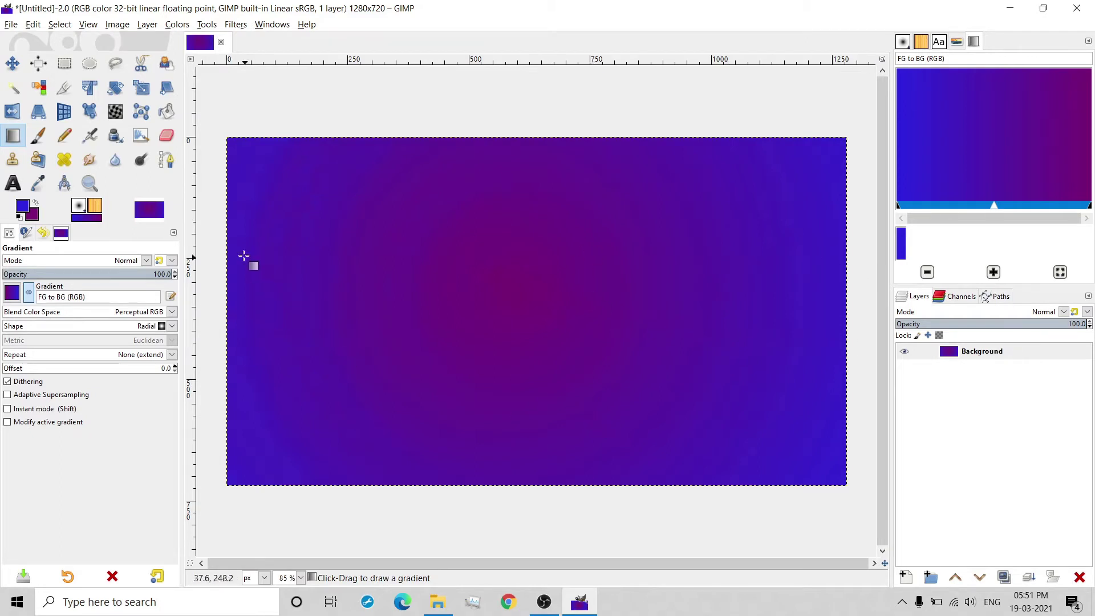
Step: Open surfing-2212948_1920.jpg as a new layer above the gradient
right_click(223, 113)
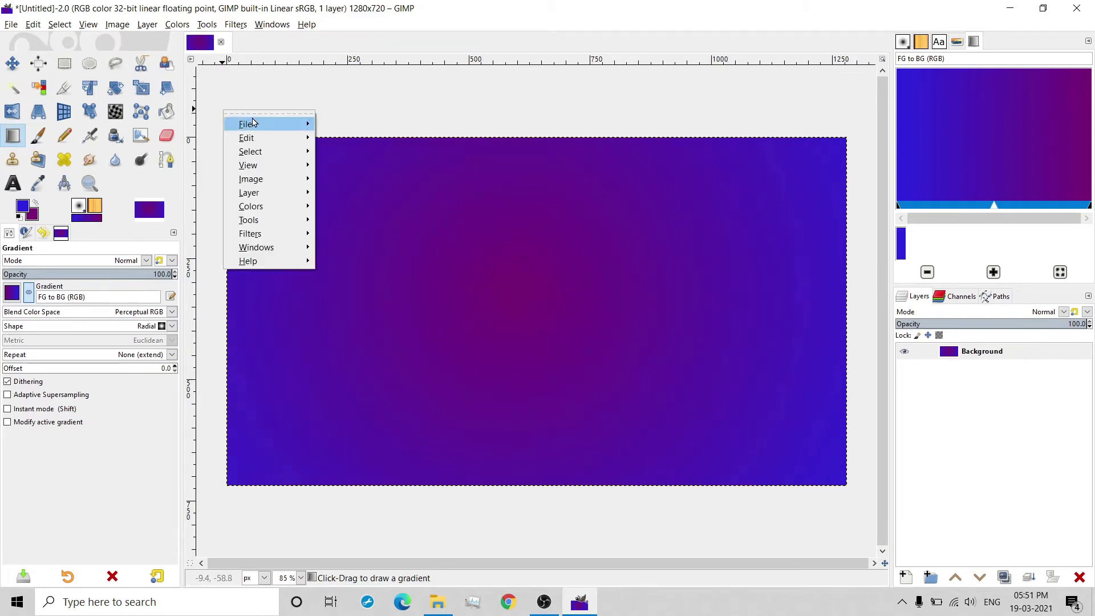
mouse_move(246, 125)
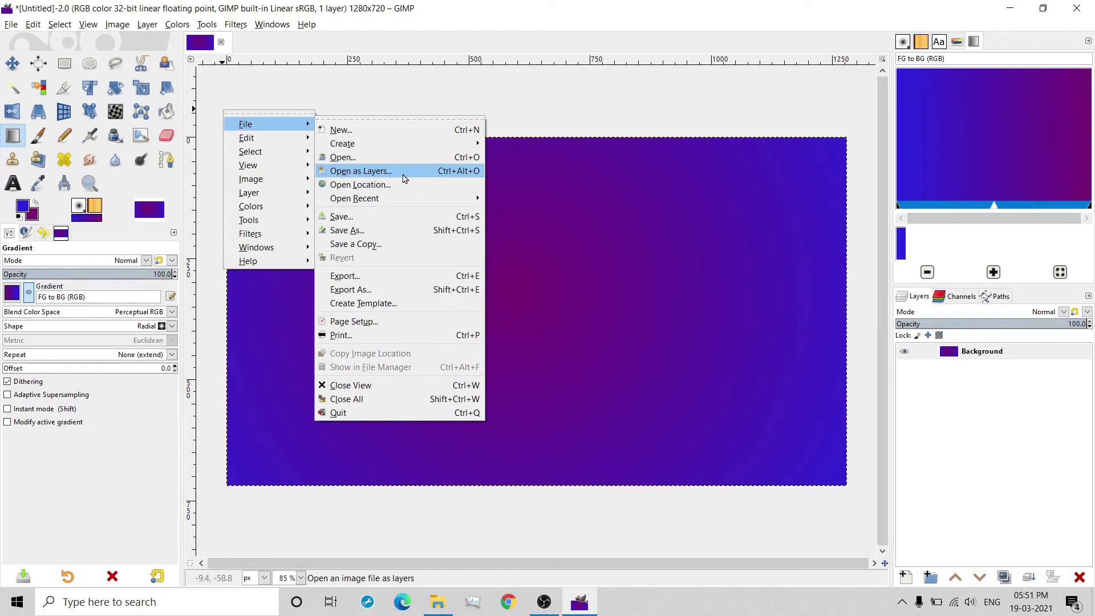
click(402, 171)
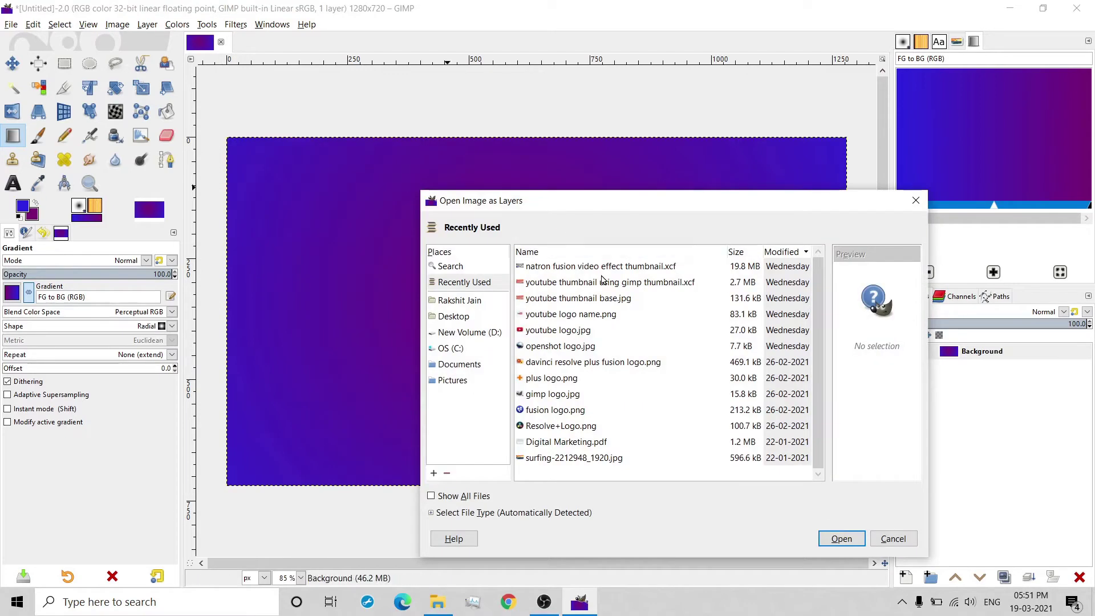
click(555, 457)
double_click(554, 456)
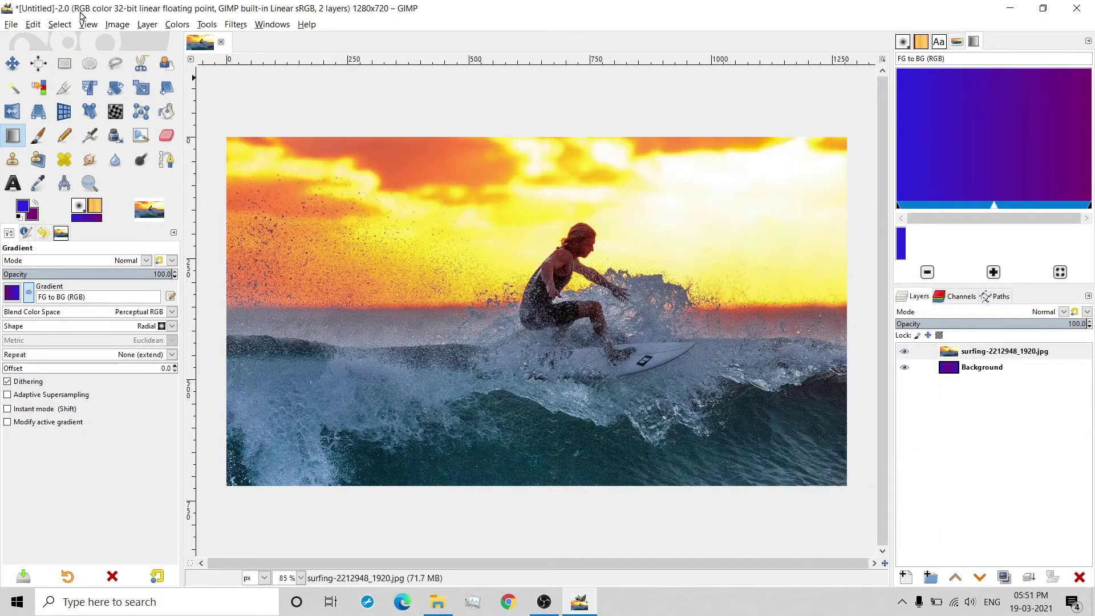
Step: Scale the surfing photo layer to 1280 × 720
click(149, 26)
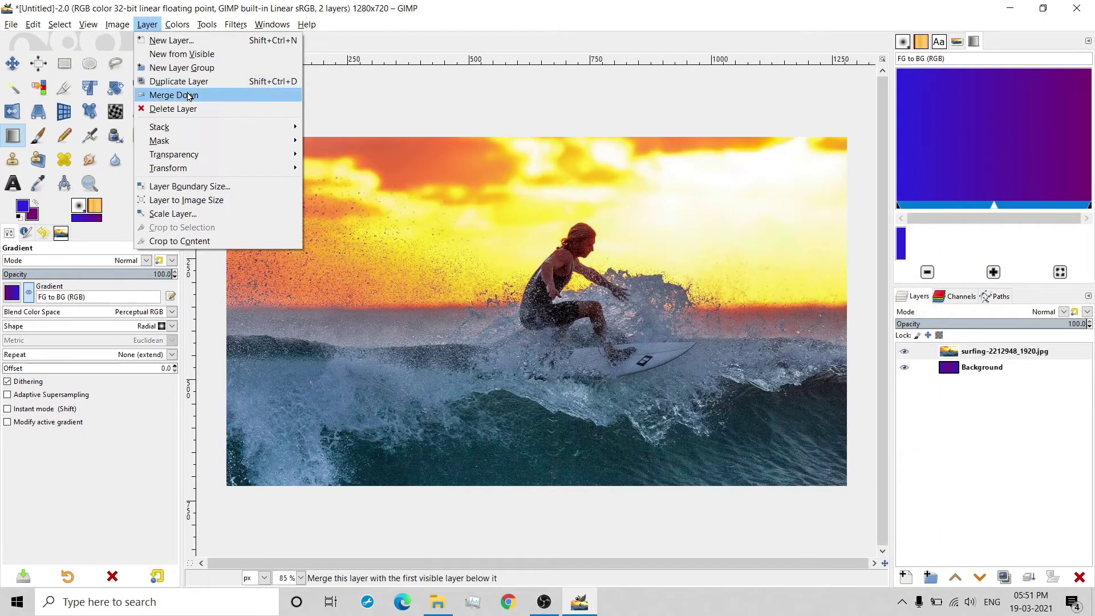
click(183, 213)
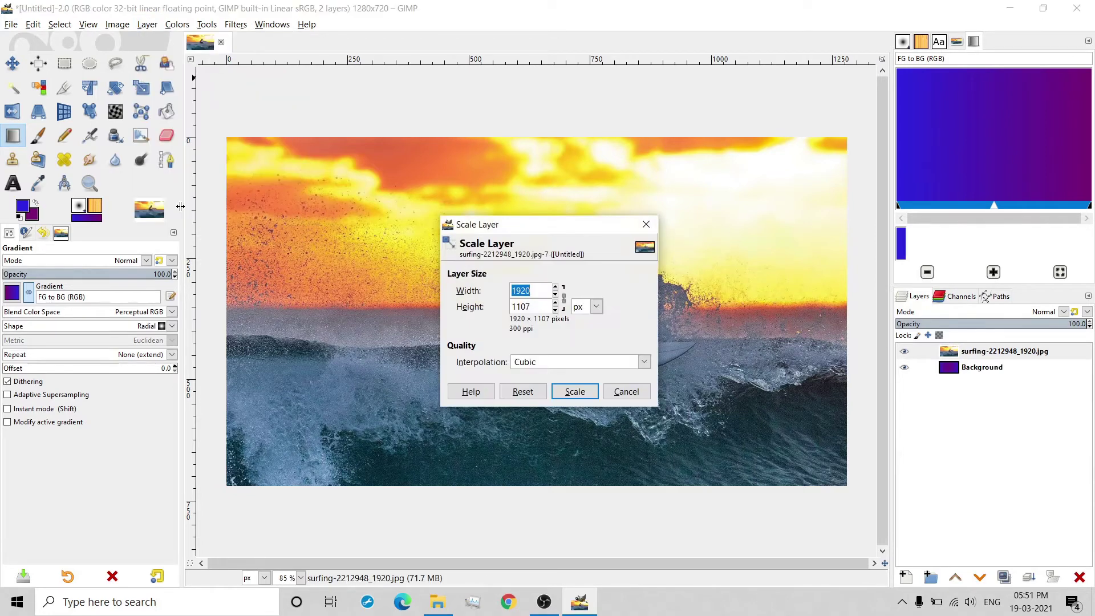
text(1288)
key(Tab)
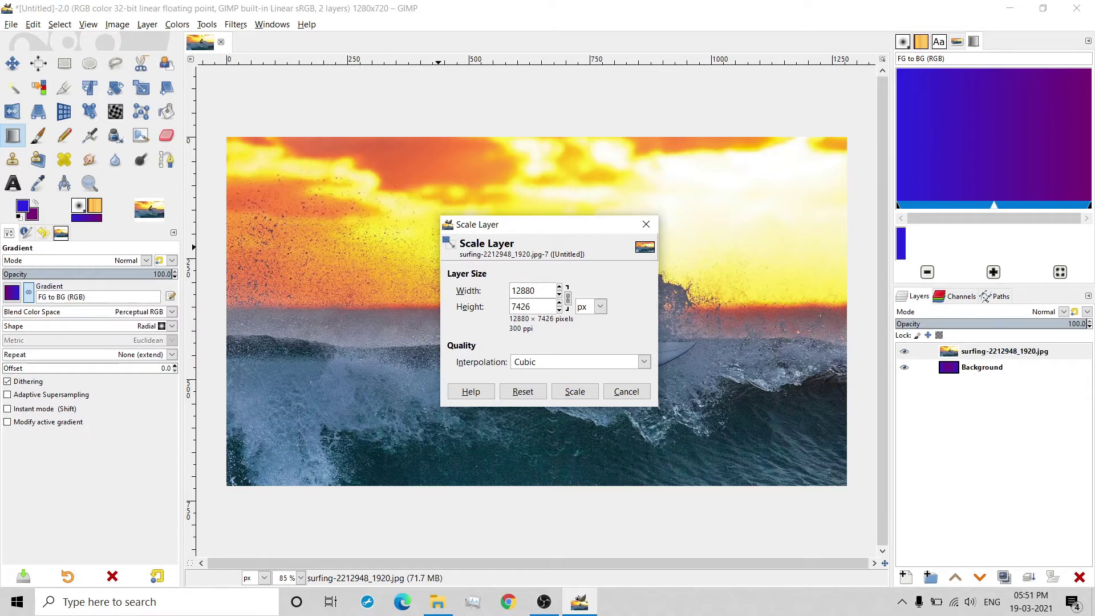
double_click(543, 307)
click(543, 295)
key(Tab)
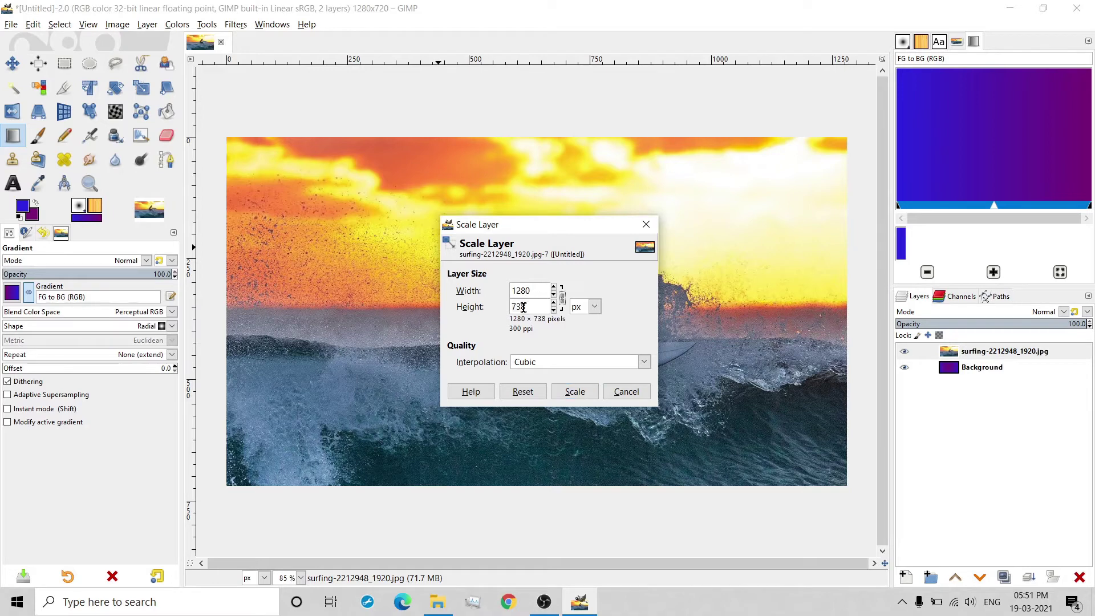
double_click(523, 307)
text(720)
click(575, 393)
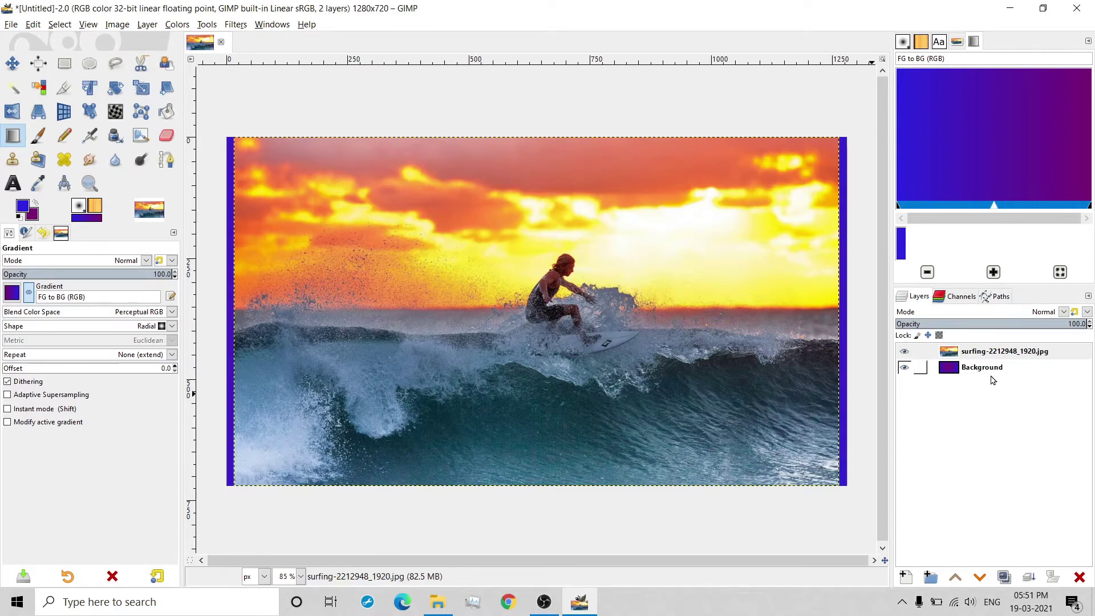
click(608, 340)
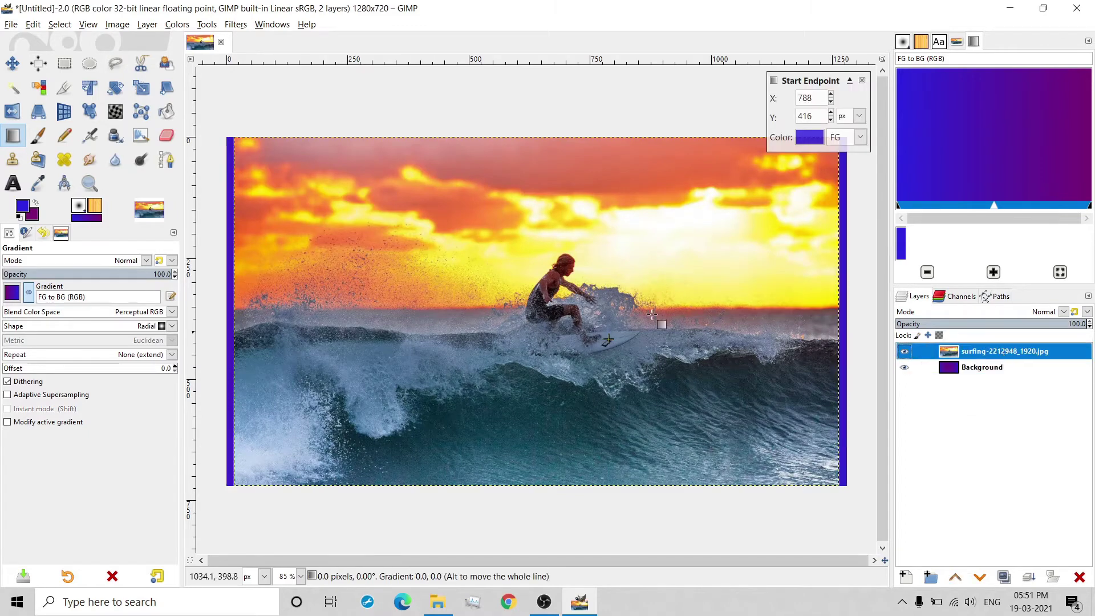
Step: Rescale the photo layer to 1280 wide and fit its boundary to the image size
click(117, 24)
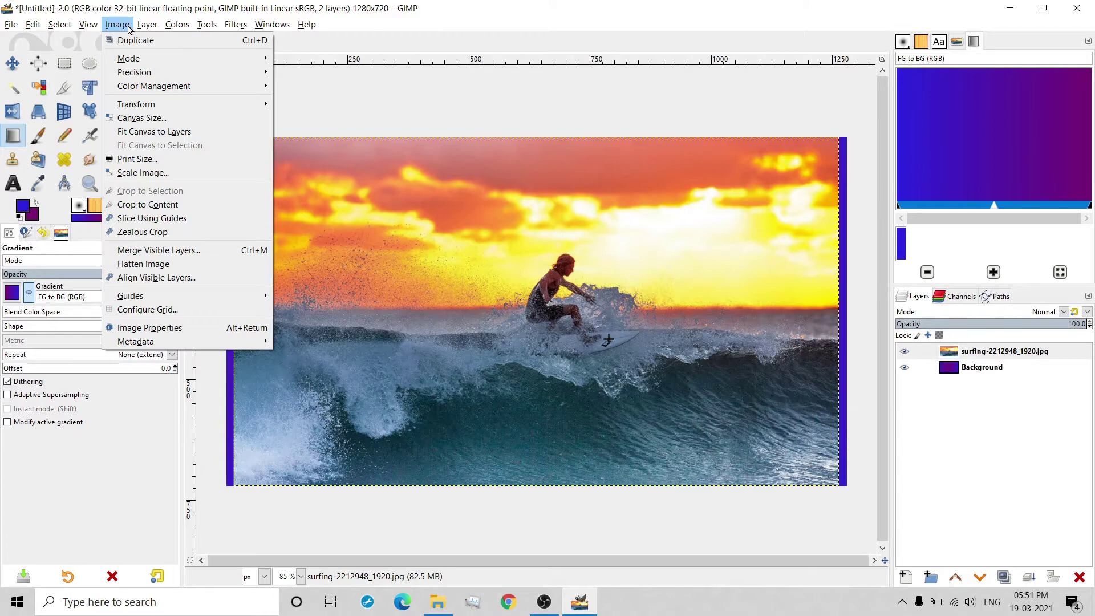
mouse_move(147, 24)
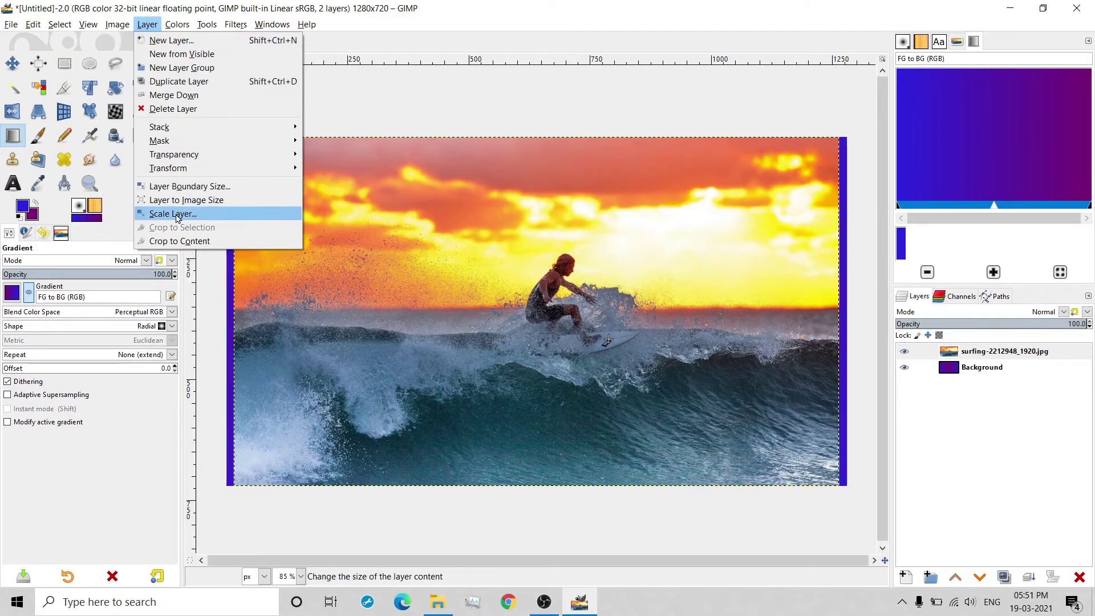
click(173, 214)
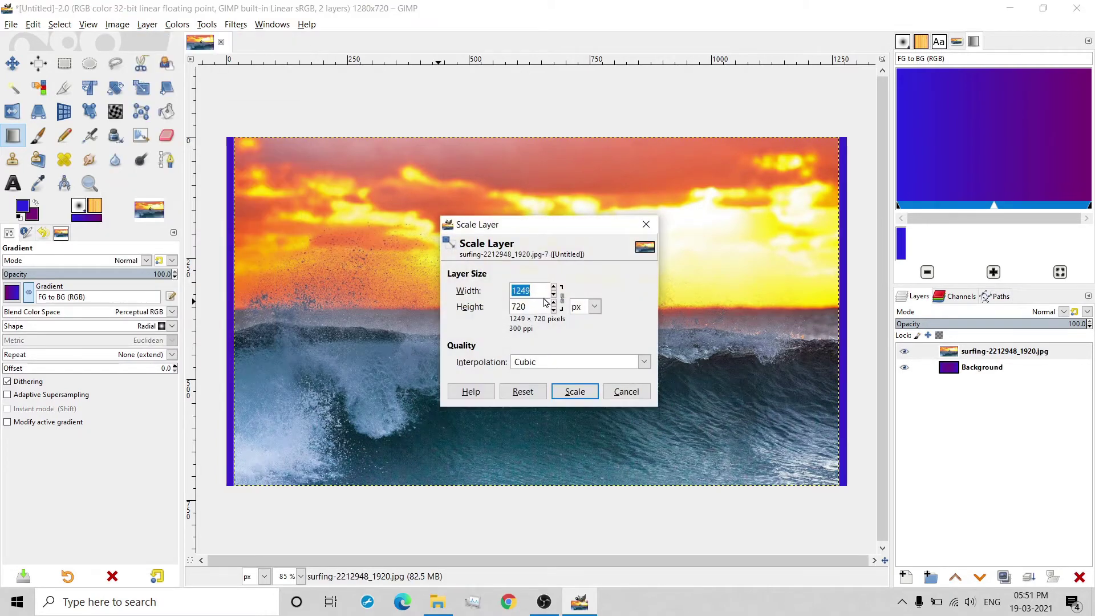
text(1280)
click(574, 391)
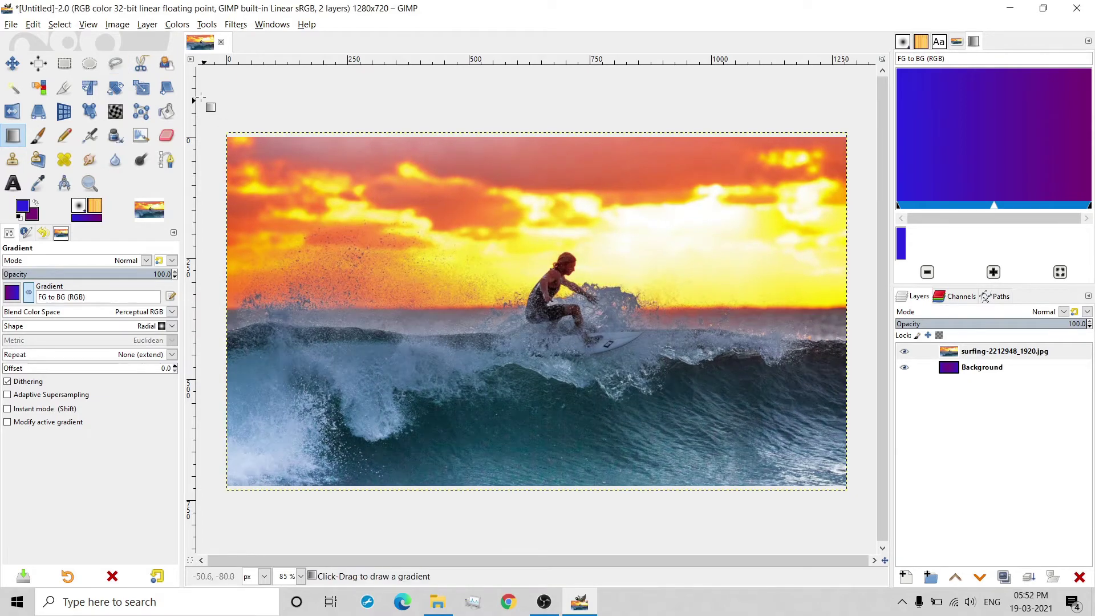
click(148, 25)
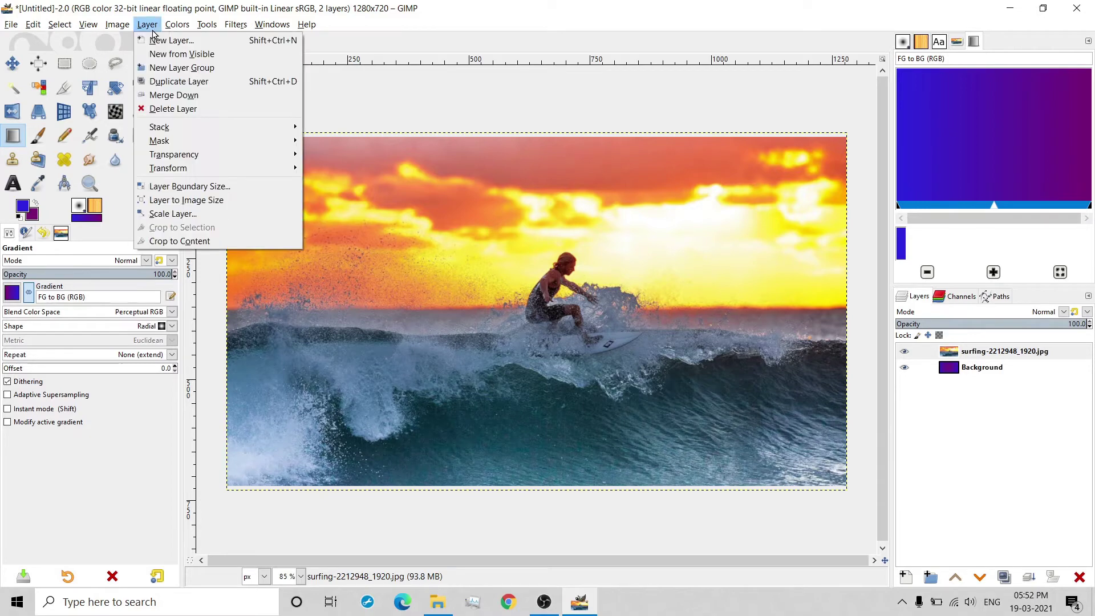
click(209, 206)
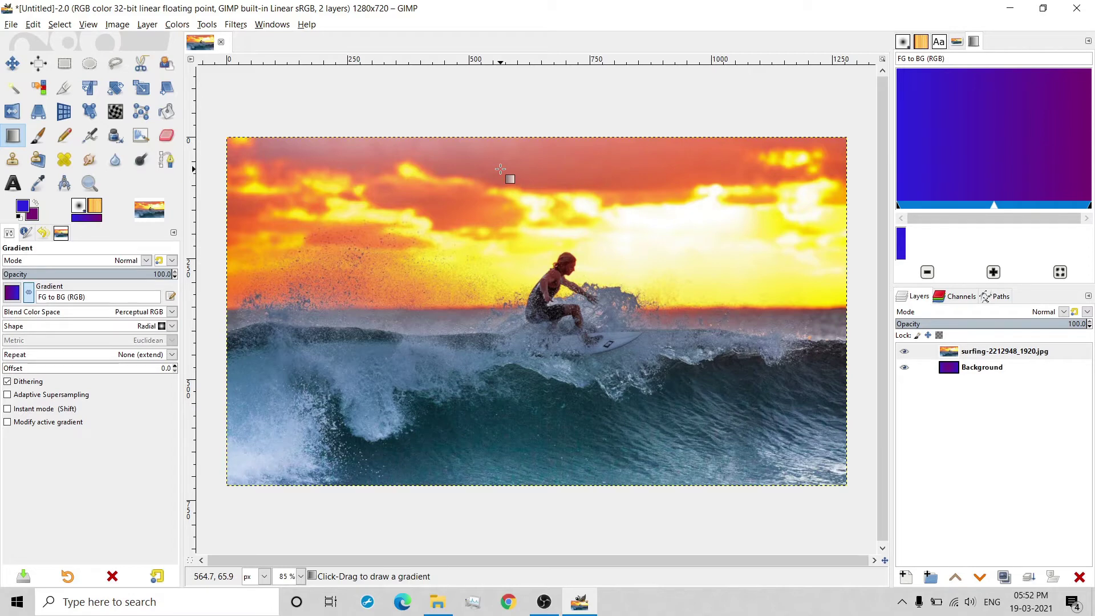
Step: Add horizontal guides at 10% height and along the top edge
key(m)
click(117, 25)
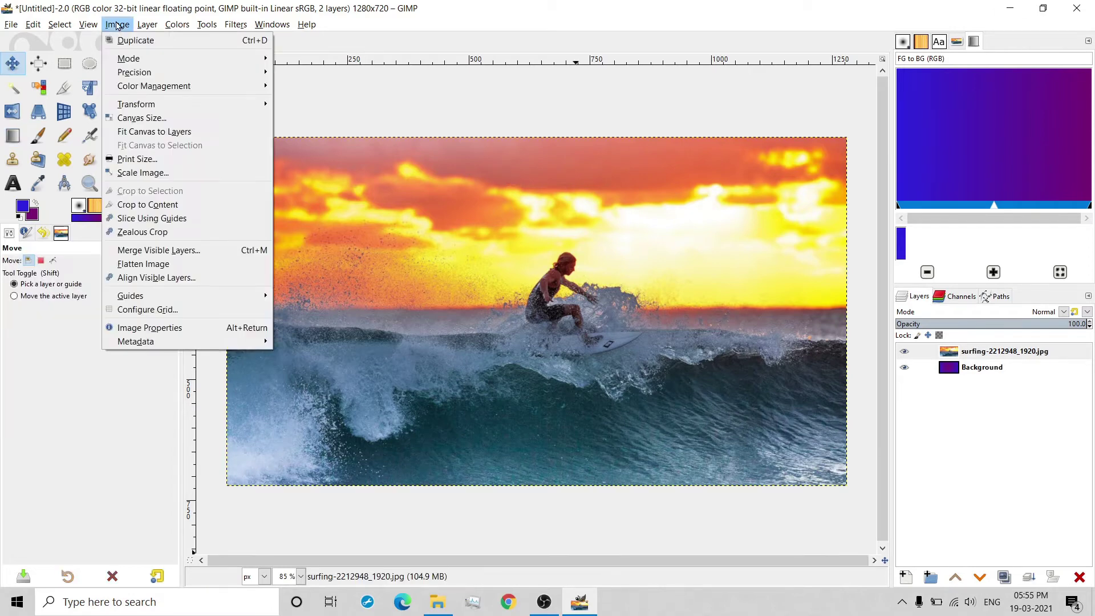
mouse_move(130, 296)
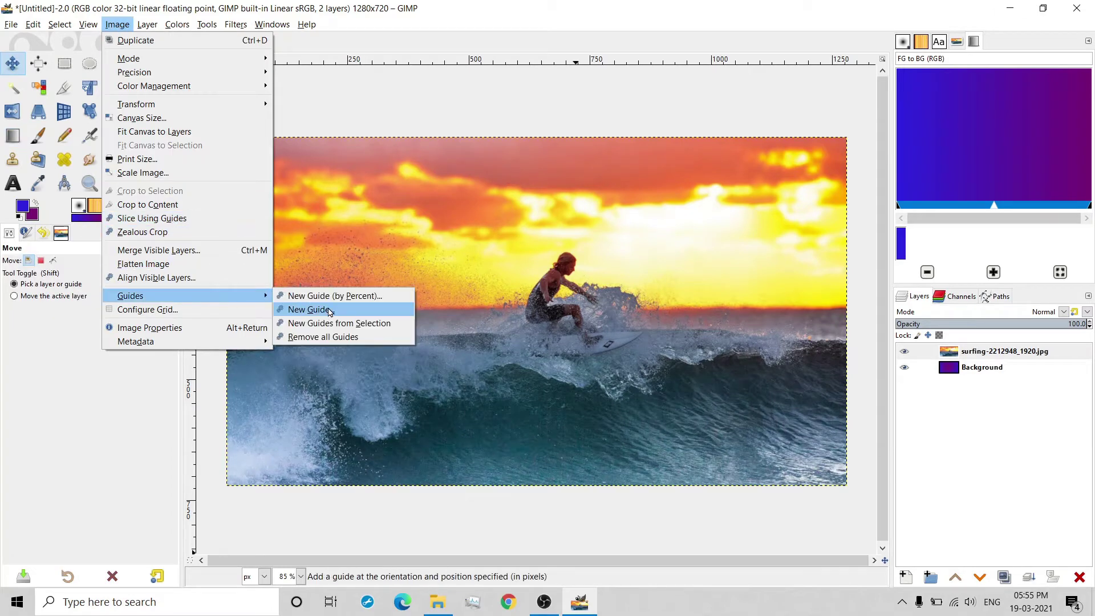
click(331, 298)
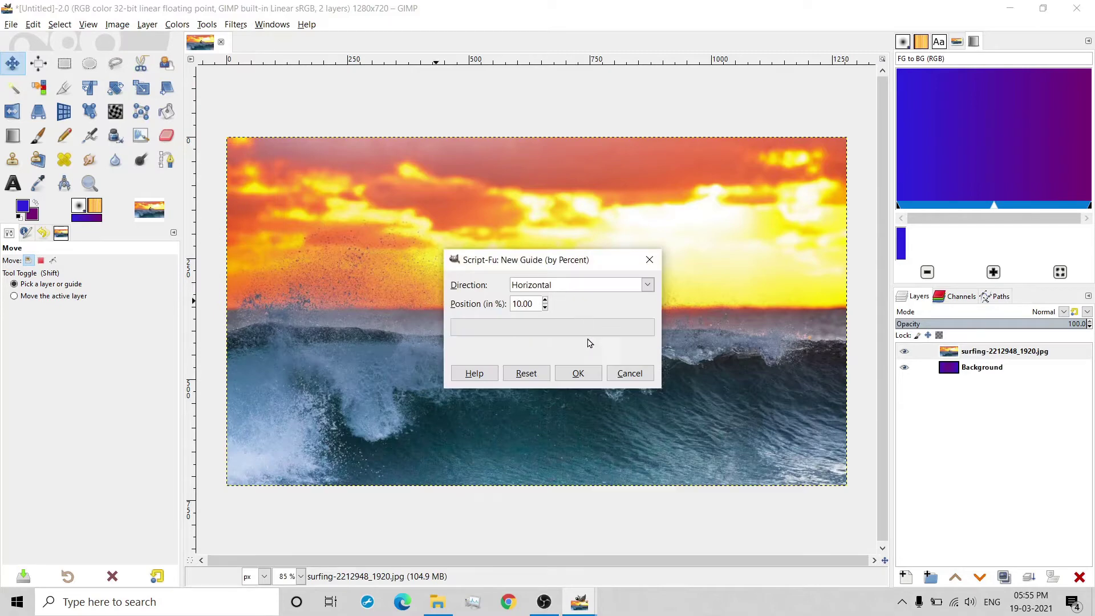
click(578, 373)
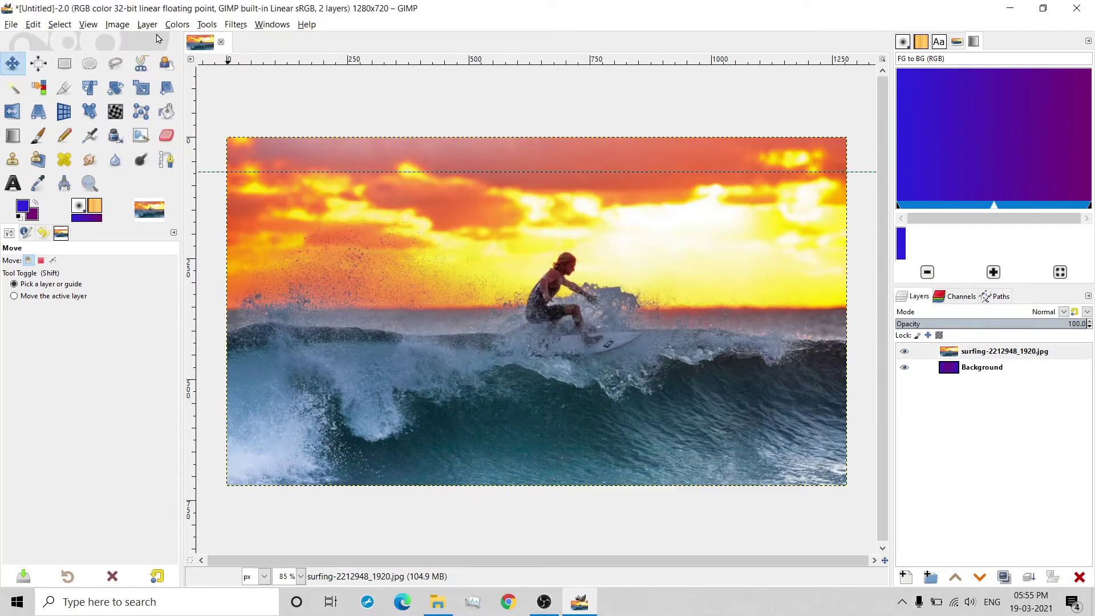
click(117, 25)
mouse_move(130, 296)
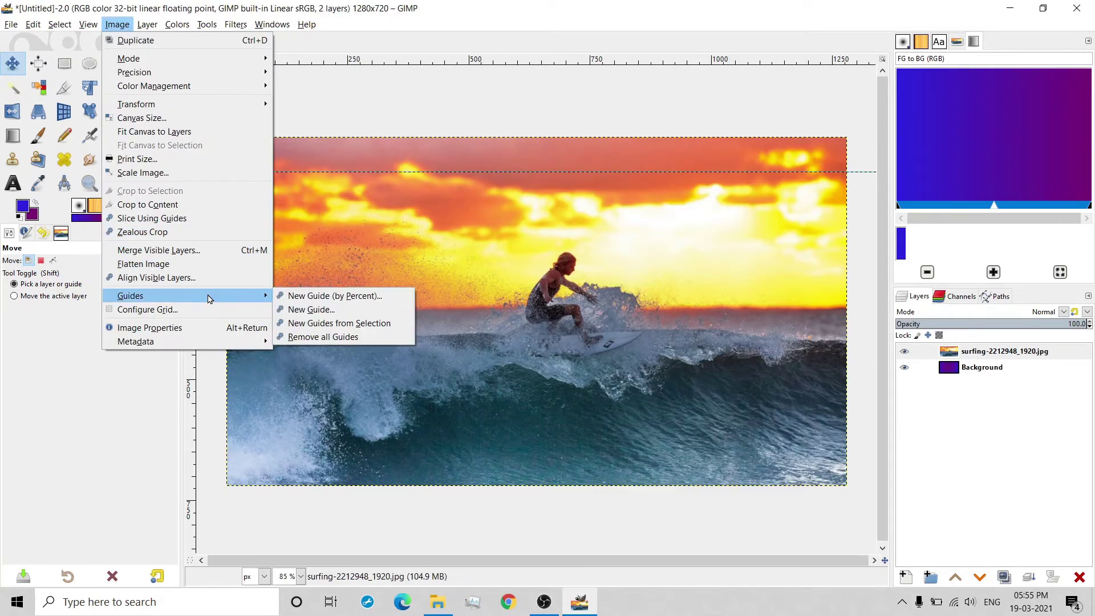
click(293, 309)
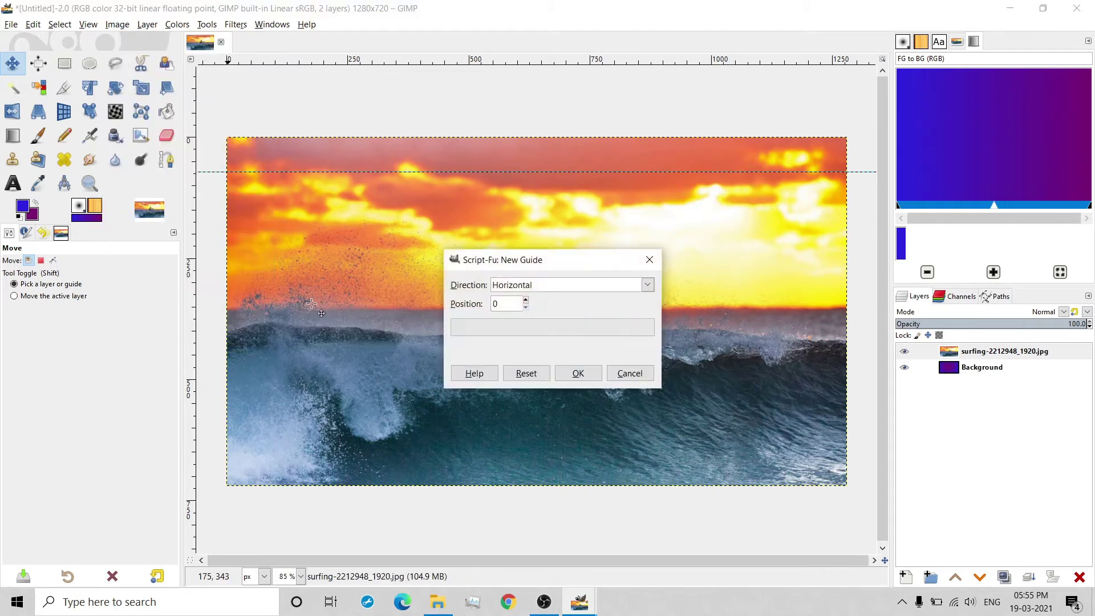
click(581, 374)
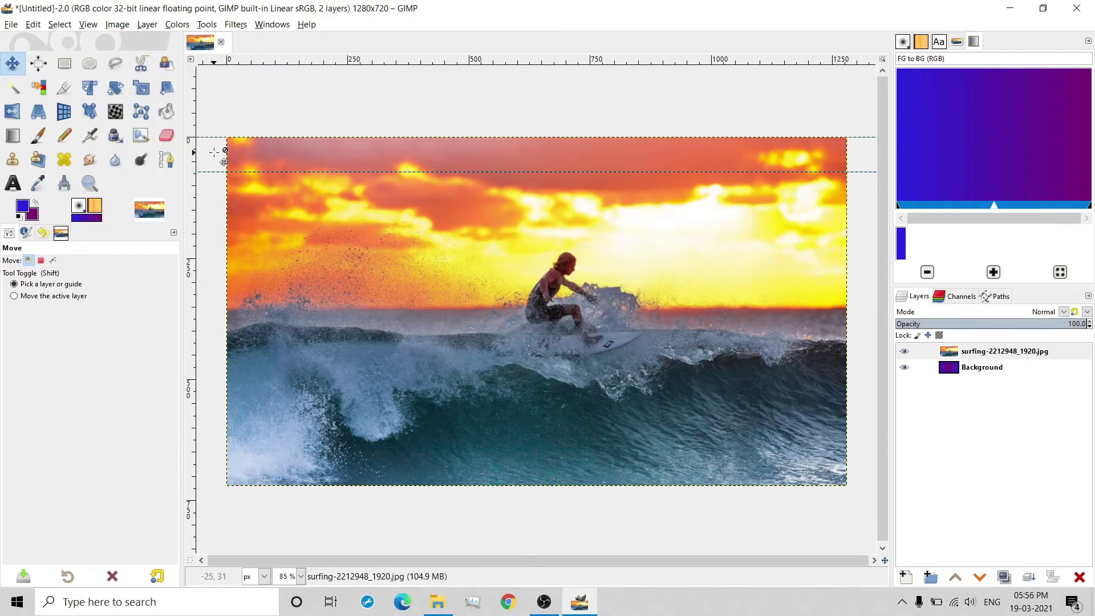
Step: Add a horizontal guide at 90% of the image height
click(115, 25)
mouse_move(130, 296)
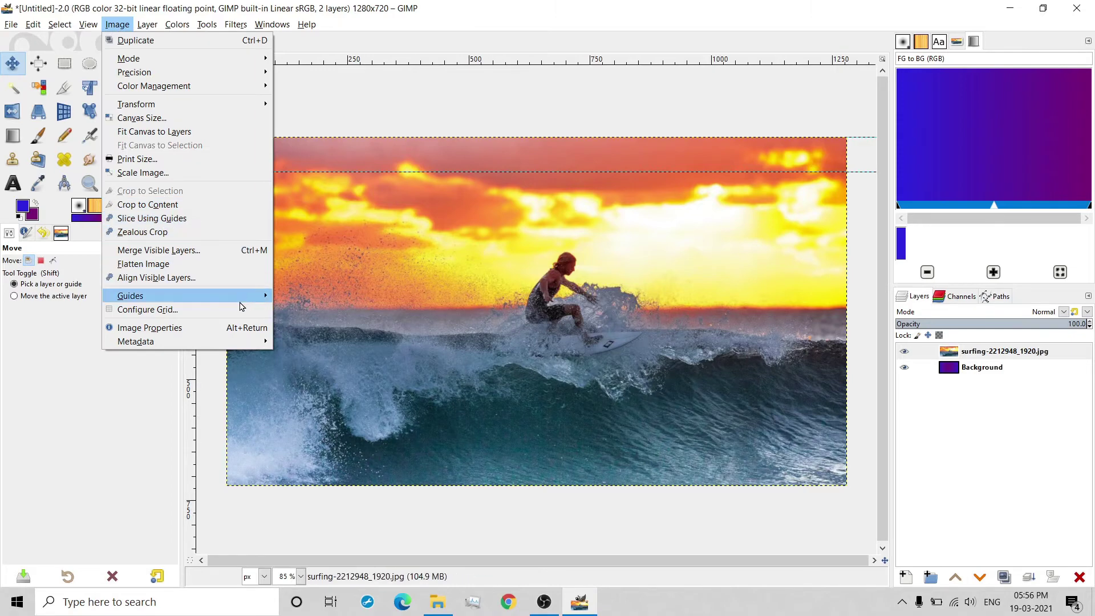
key(Escape)
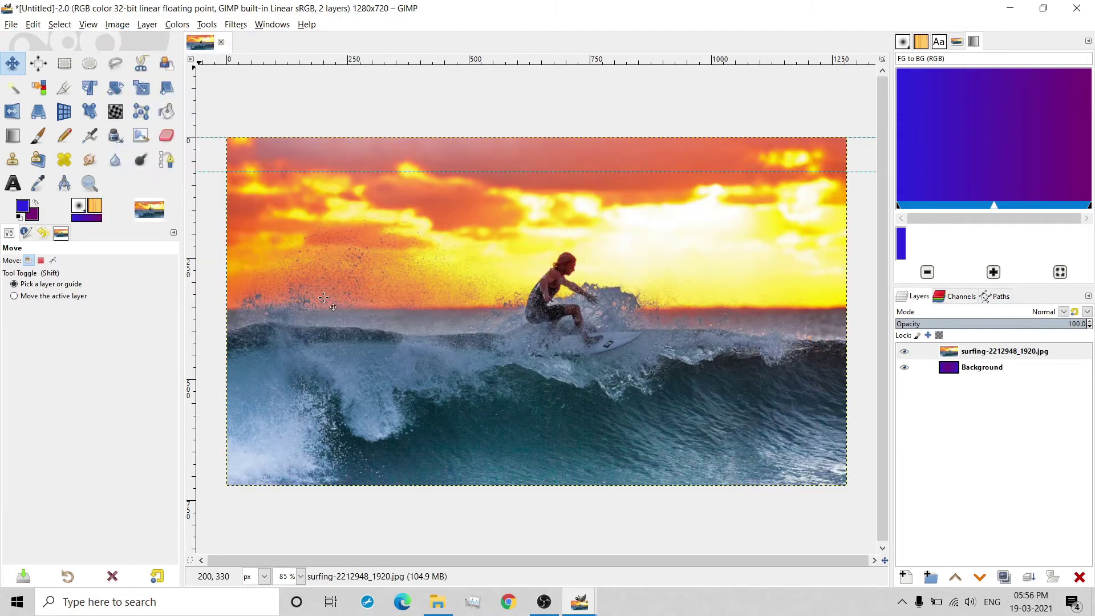
click(106, 26)
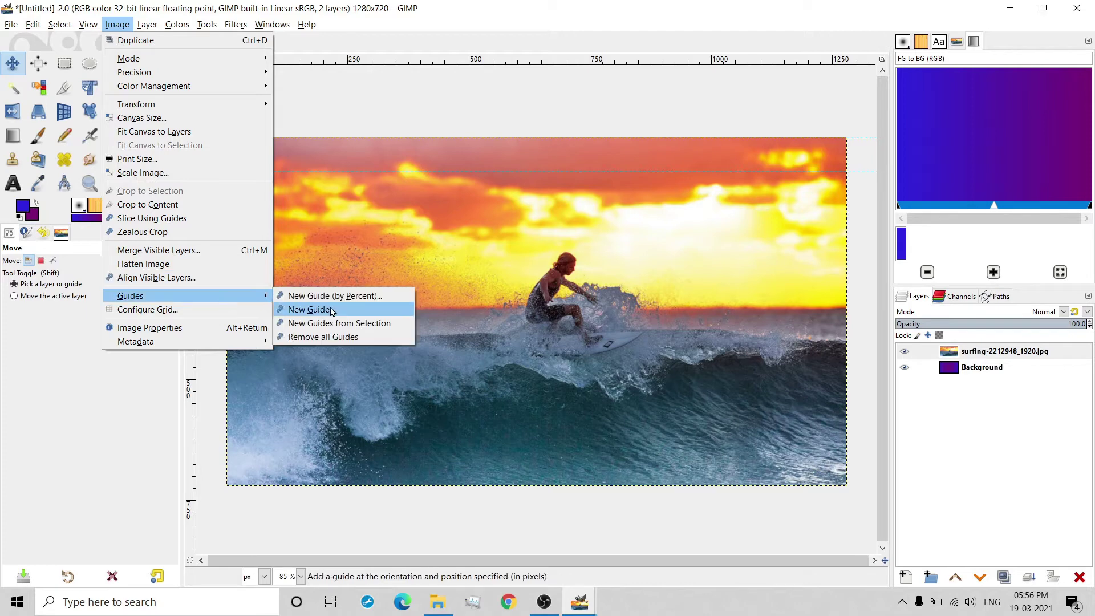
click(336, 296)
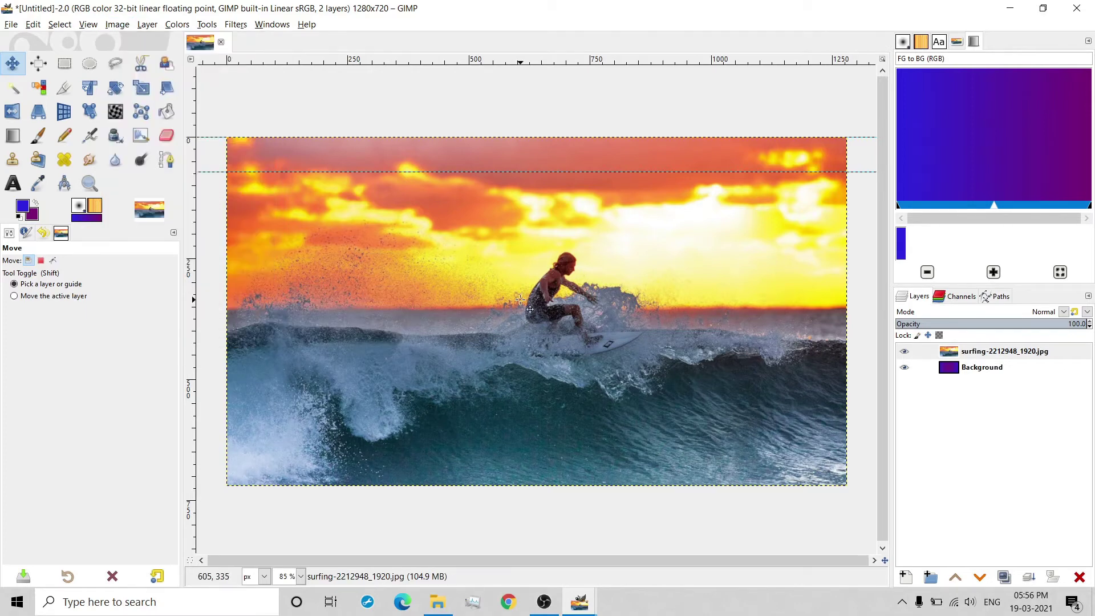
mouse_move(579, 601)
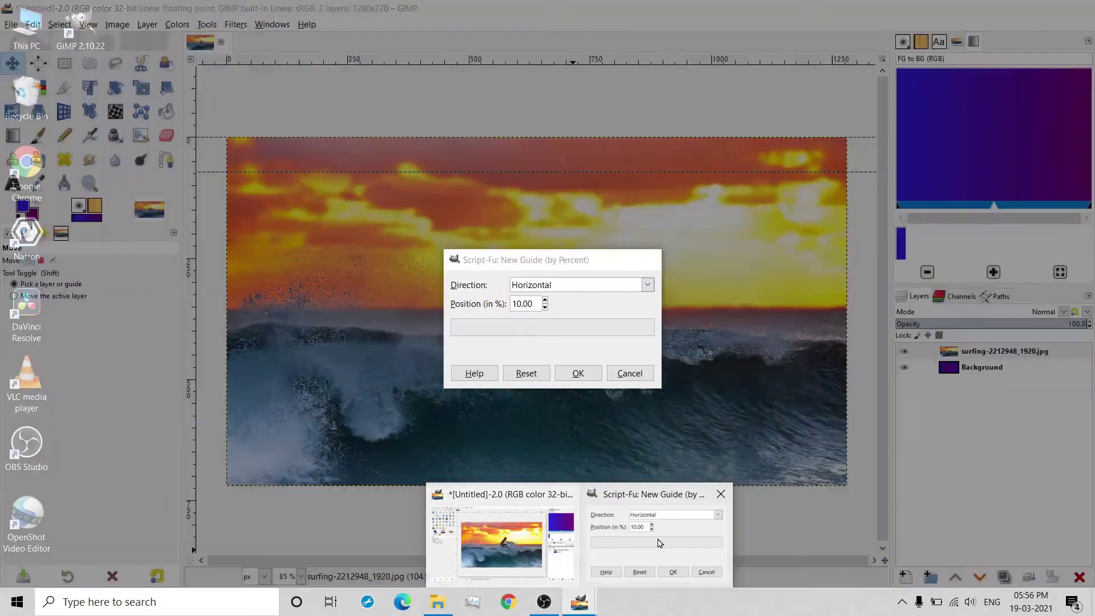
click(660, 542)
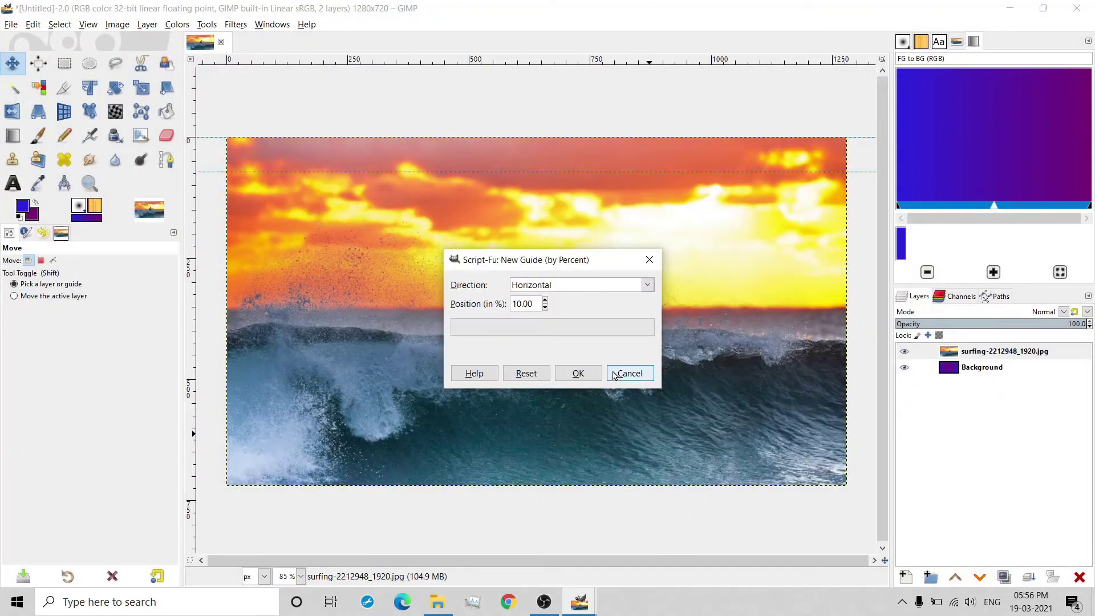
triple_click(530, 304)
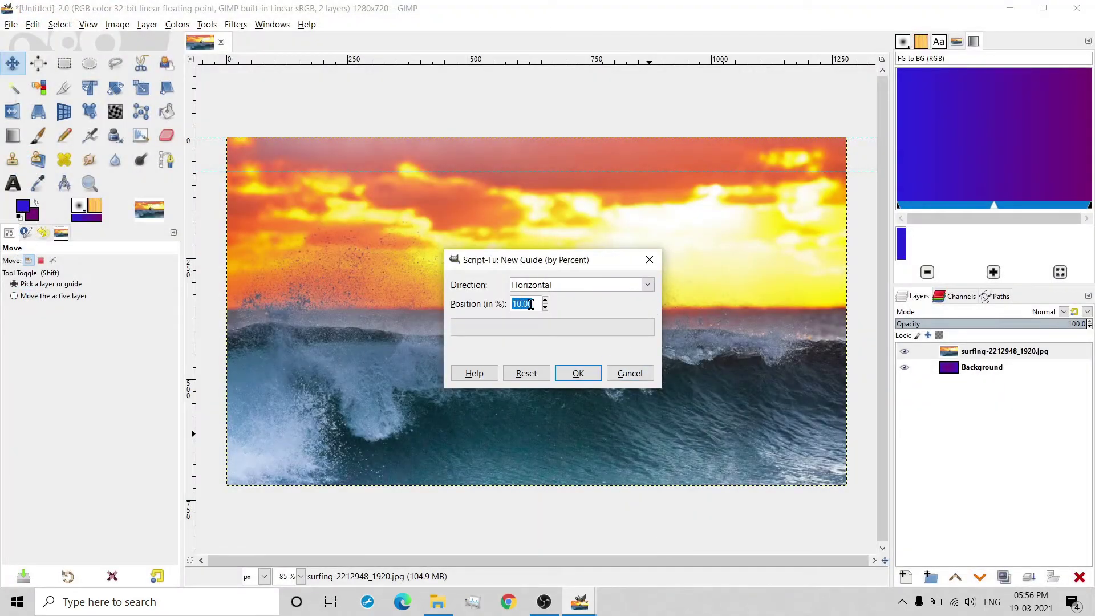
text(90)
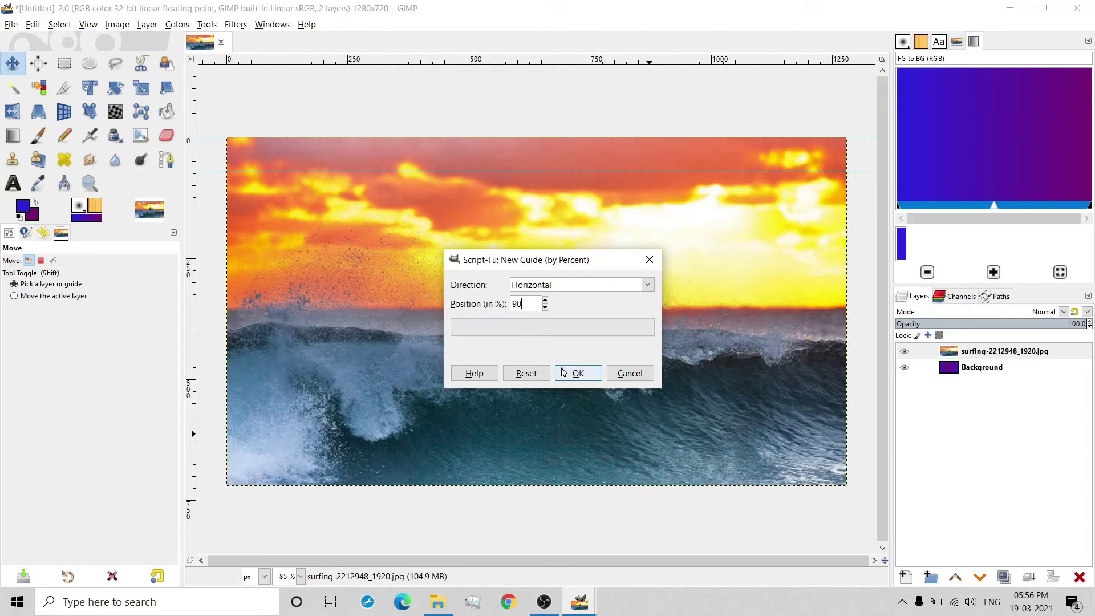
click(573, 374)
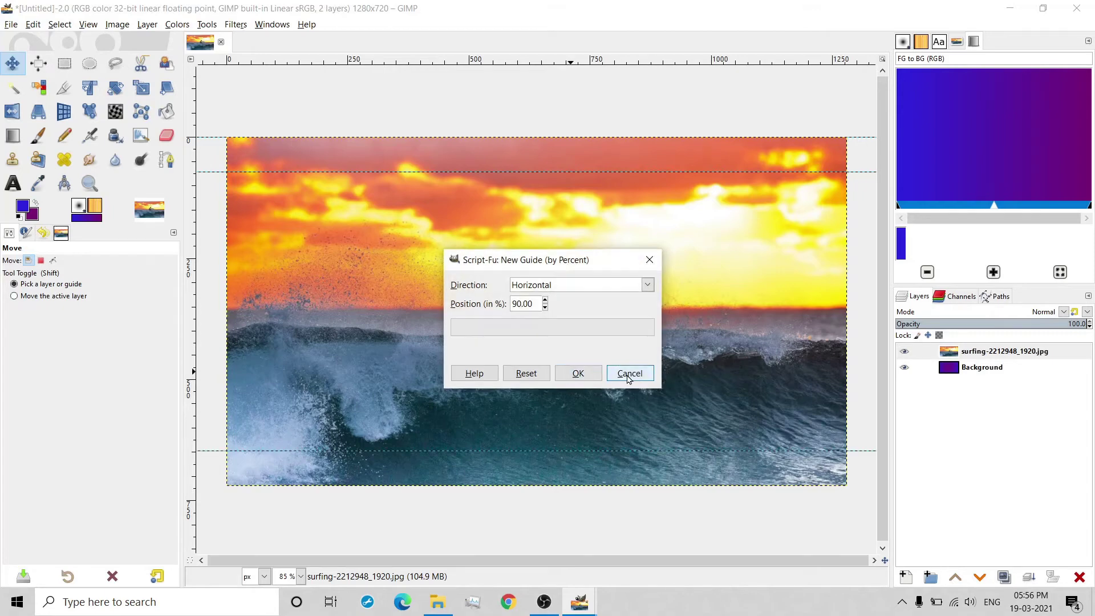
Step: Add a vertical guide at 7% of the image width
click(579, 287)
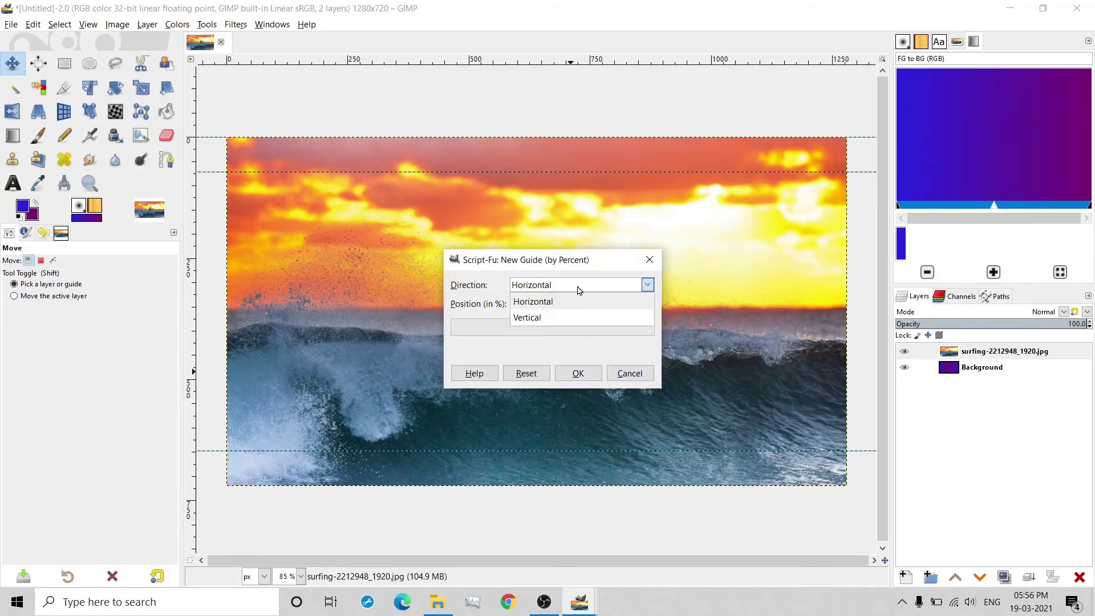
click(526, 318)
click(526, 305)
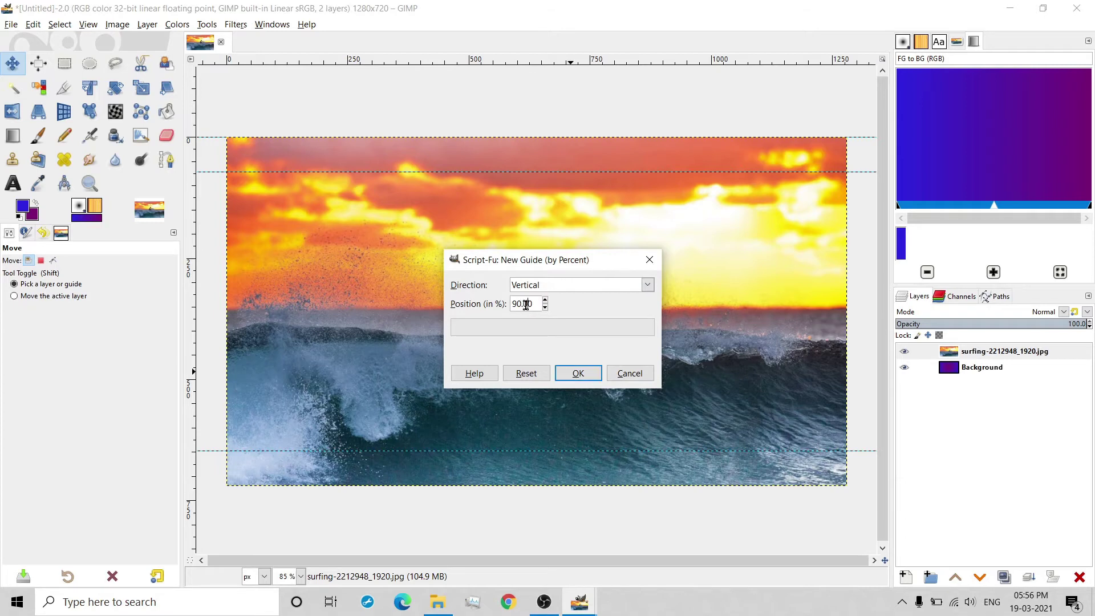
triple_click(526, 304)
text(7)
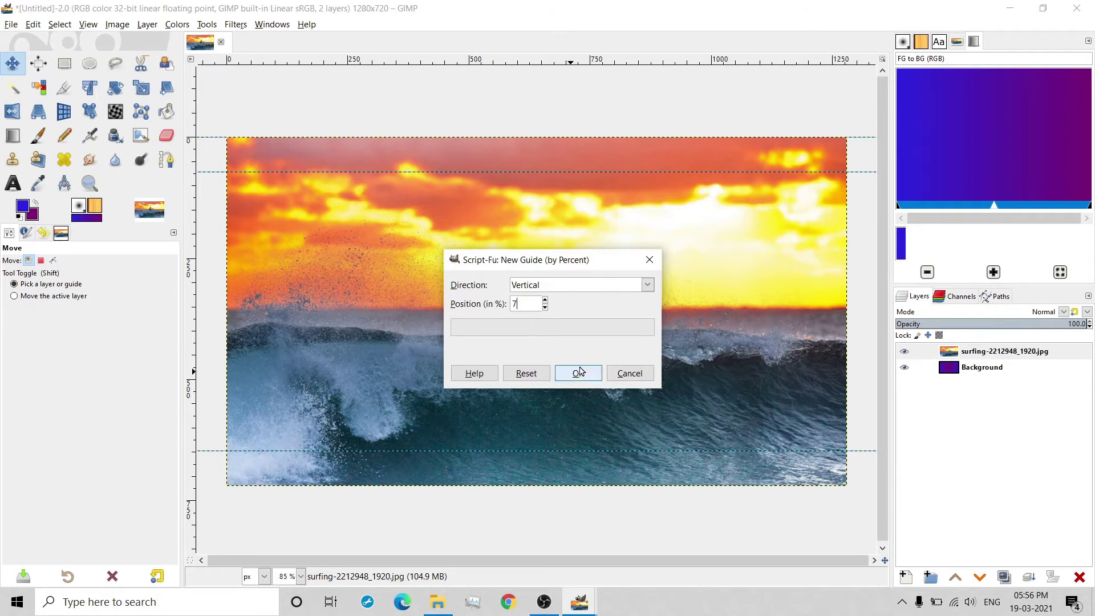
click(578, 373)
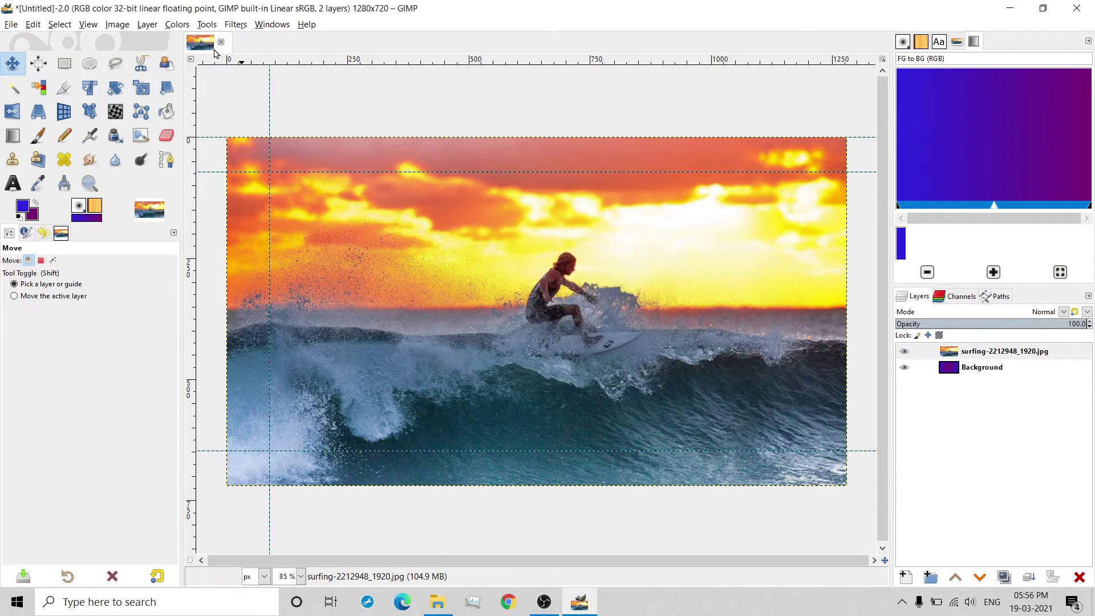
Step: Add a vertical guide at 93% of the image width
click(124, 28)
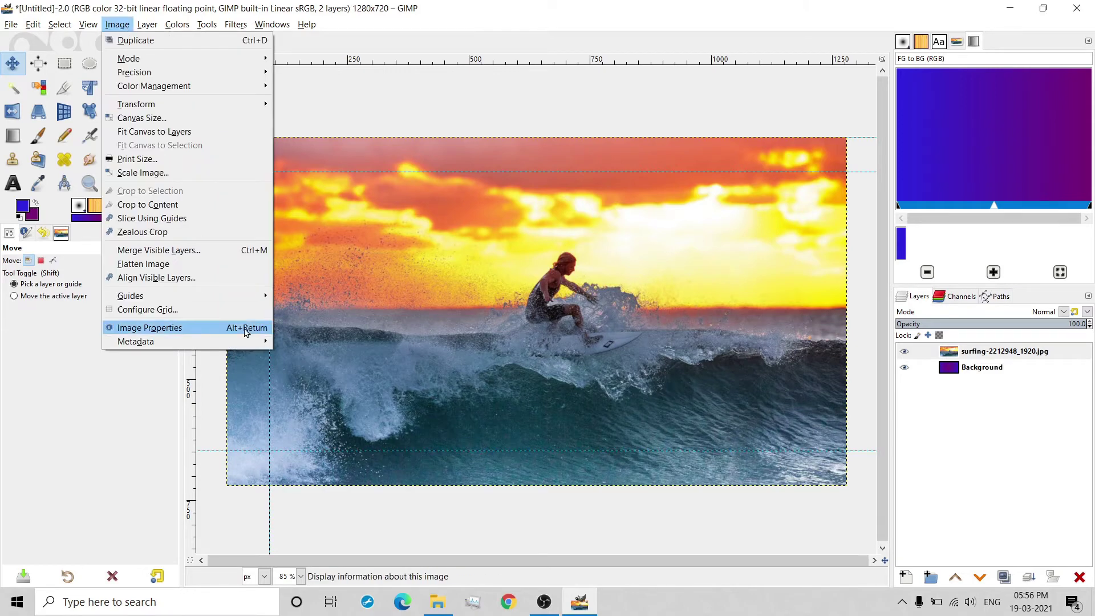
mouse_move(130, 296)
click(326, 297)
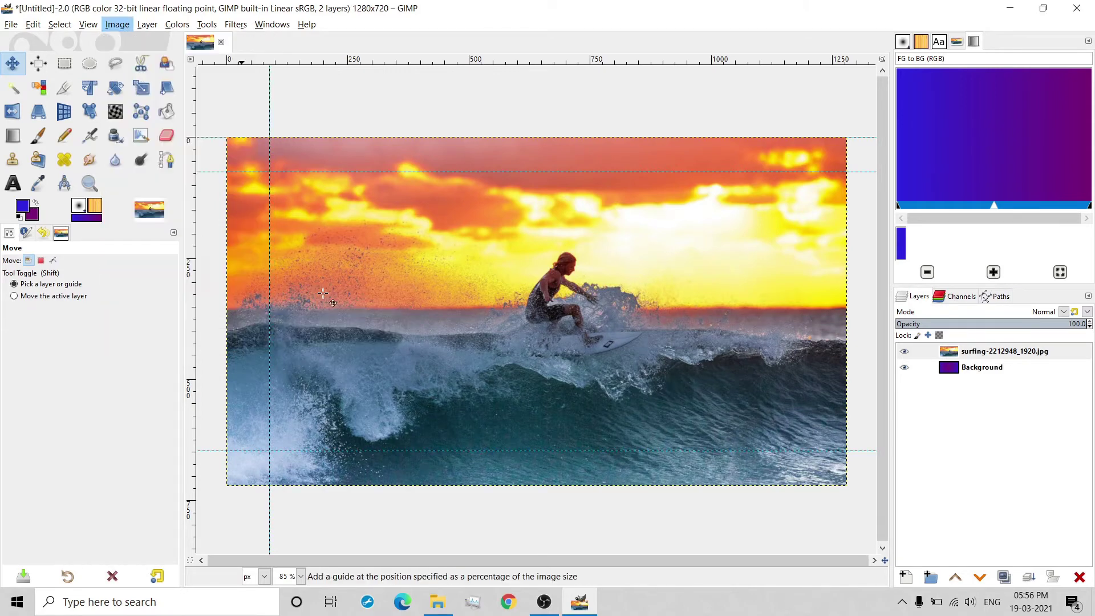
double_click(521, 304)
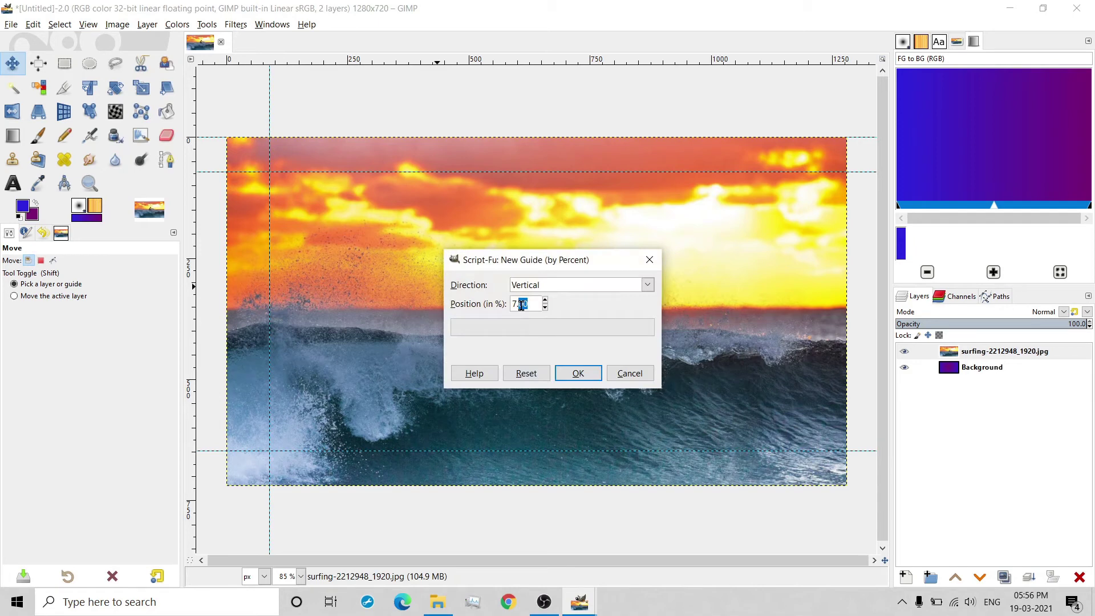
triple_click(521, 304)
text(93)
click(578, 373)
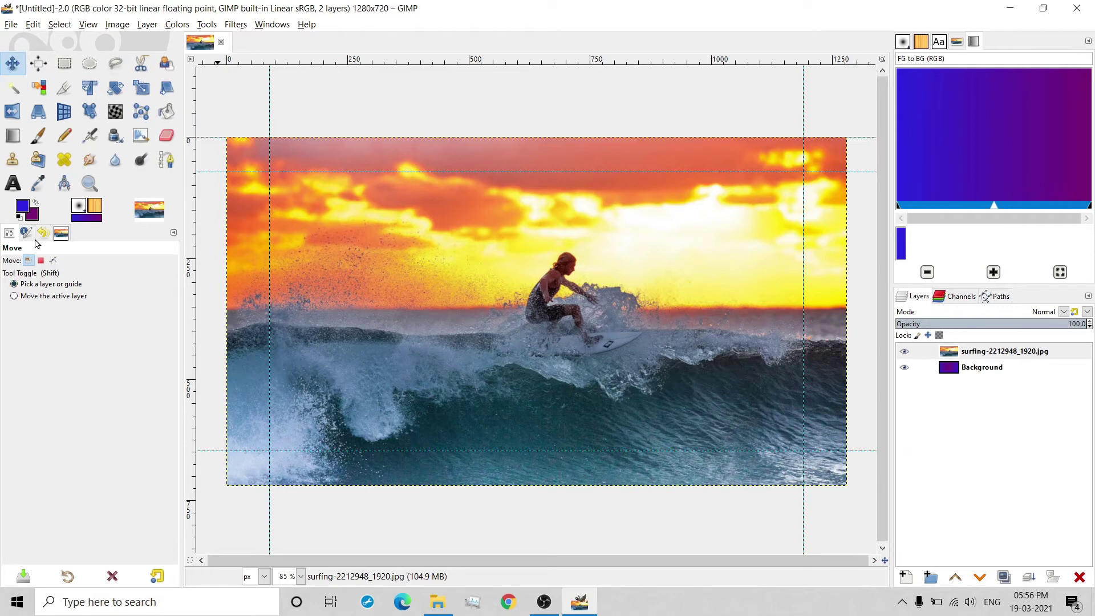
Step: Remove the top-edge guide and set Rectangle Select to feather radius 50 with rounded corners
drag(212, 138, 210, 44)
click(38, 66)
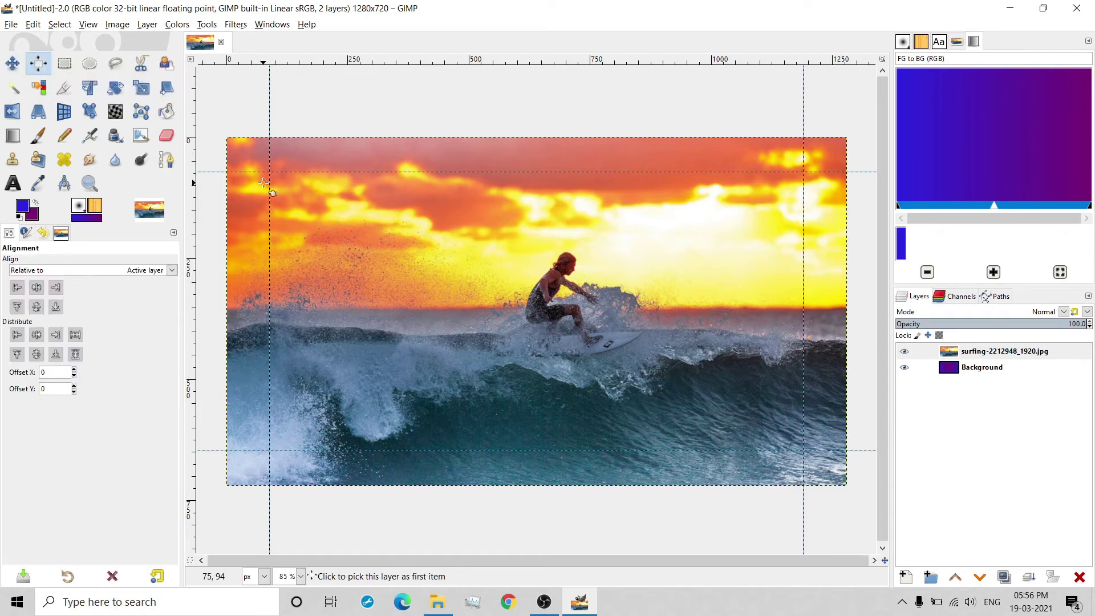
click(66, 66)
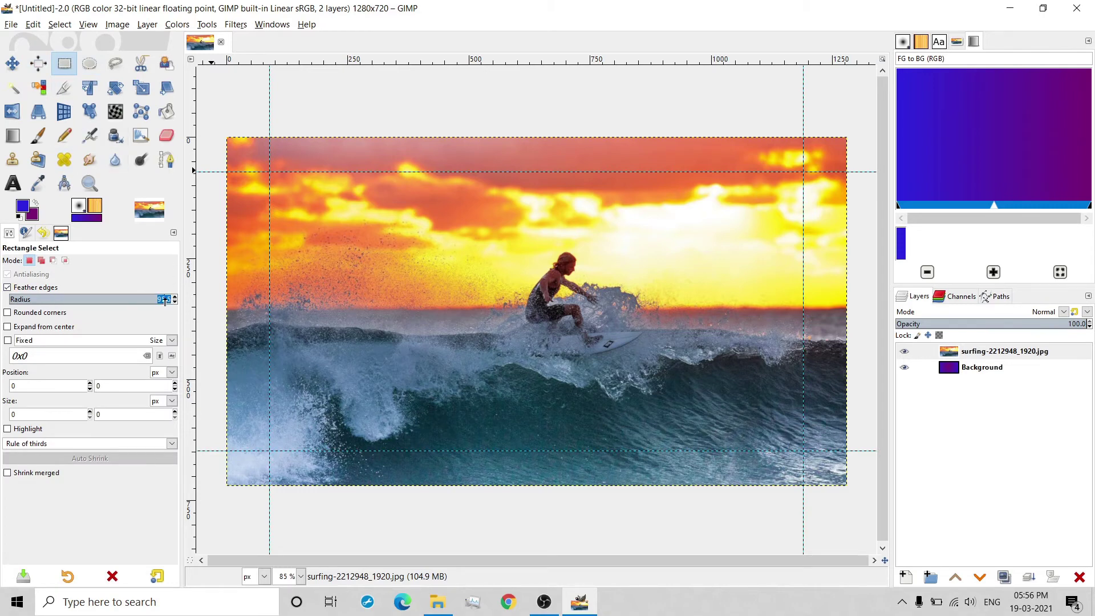
text(0)
key(Return)
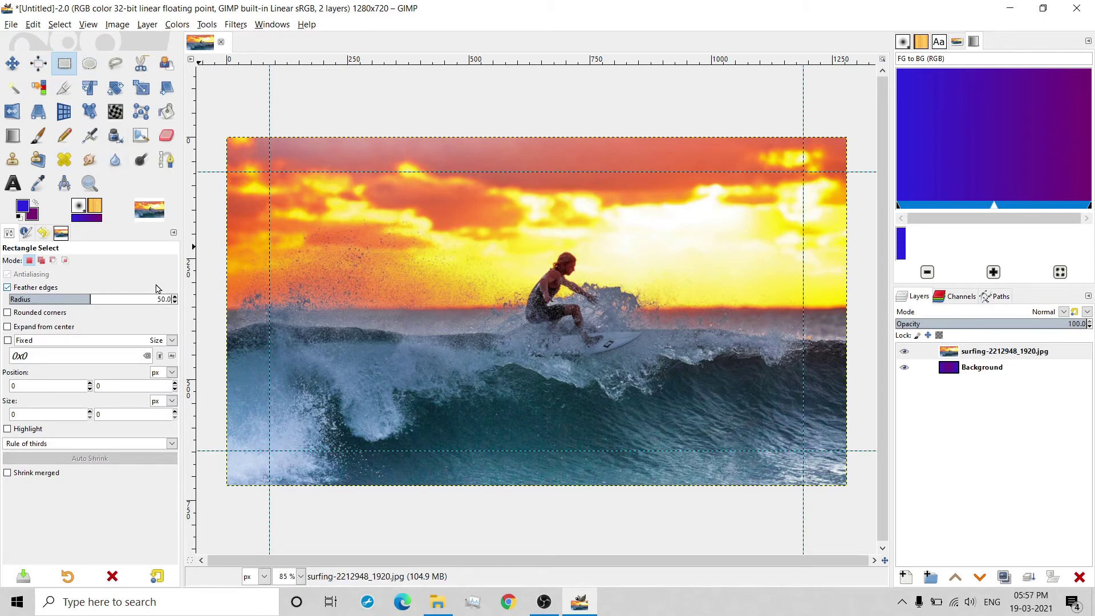
click(7, 312)
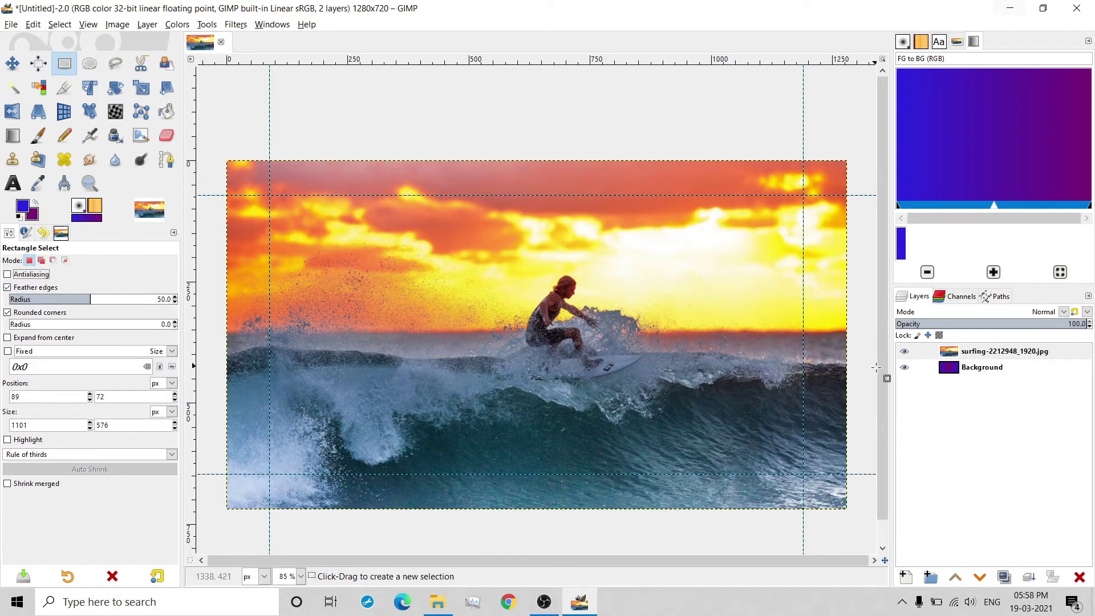
Step: Add a white (full opacity) layer mask to the surfing layer
right_click(982, 355)
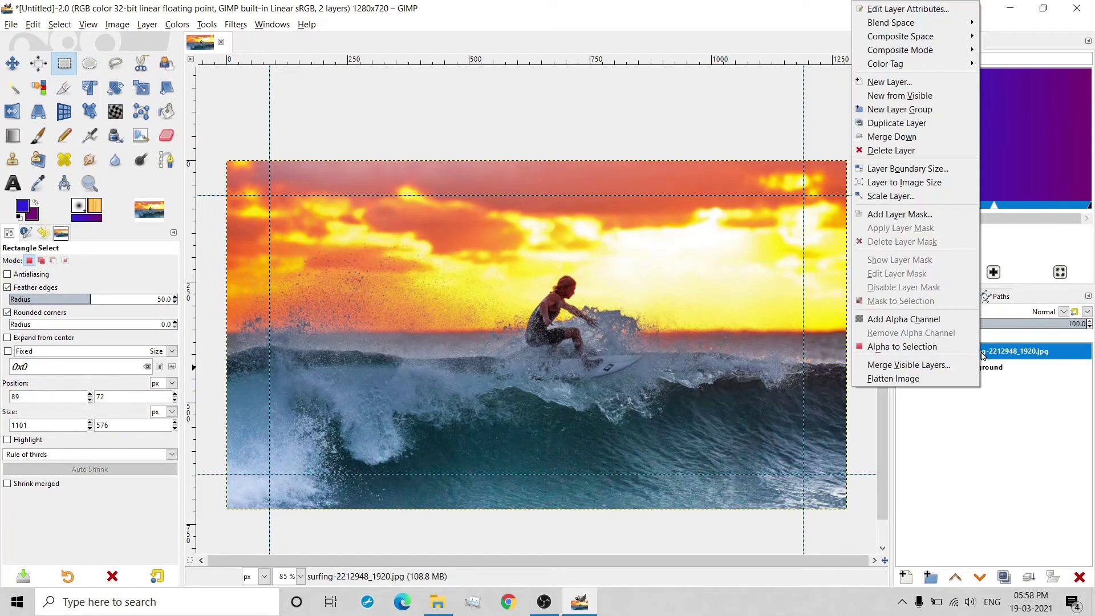
click(920, 217)
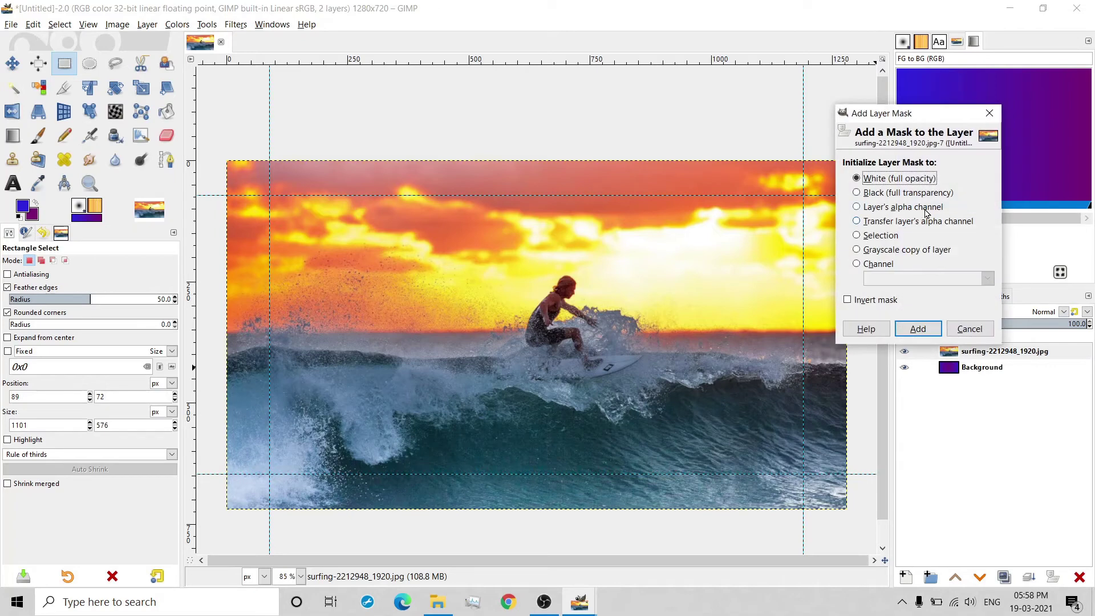
click(927, 336)
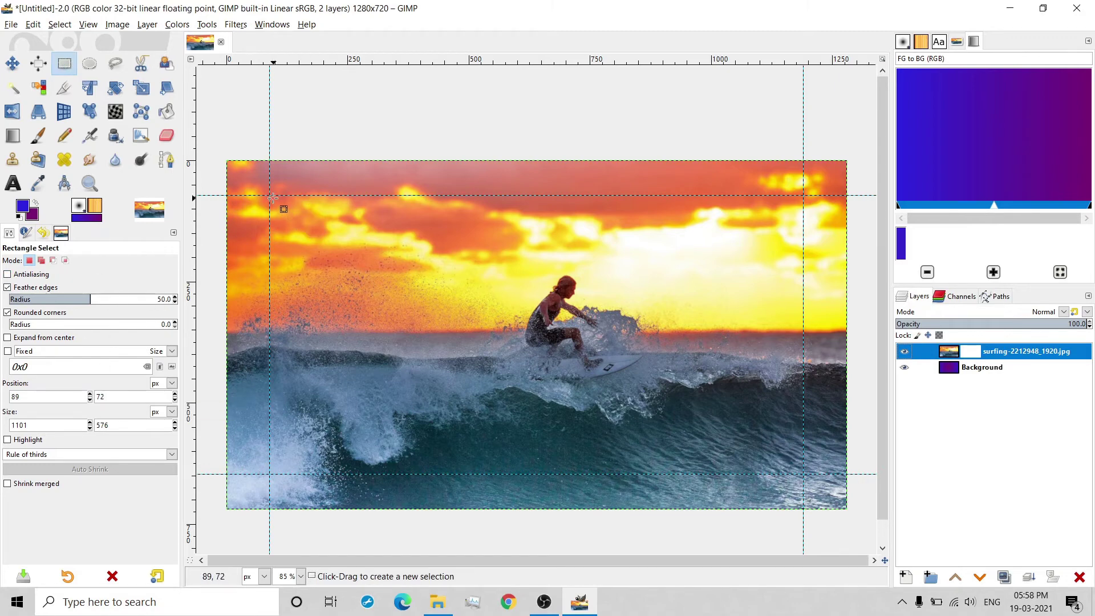
Step: Select the guide-bounded inset rectangle and invert it to the outer border
mouse_move(270, 195)
mouse_down()
mouse_move(790, 457)
mouse_move(803, 474)
mouse_up()
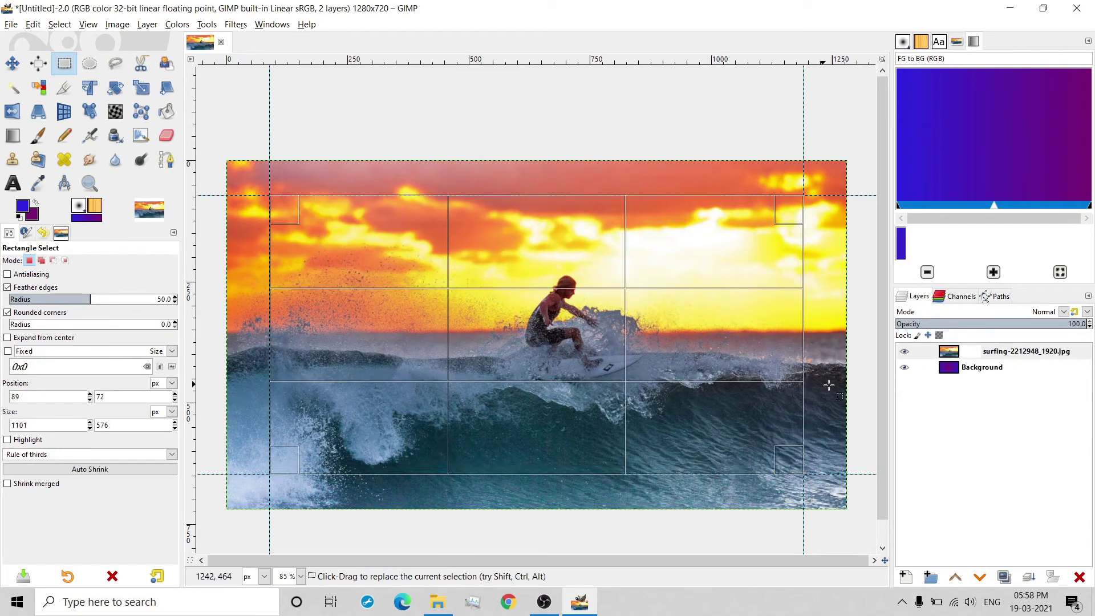
click(58, 24)
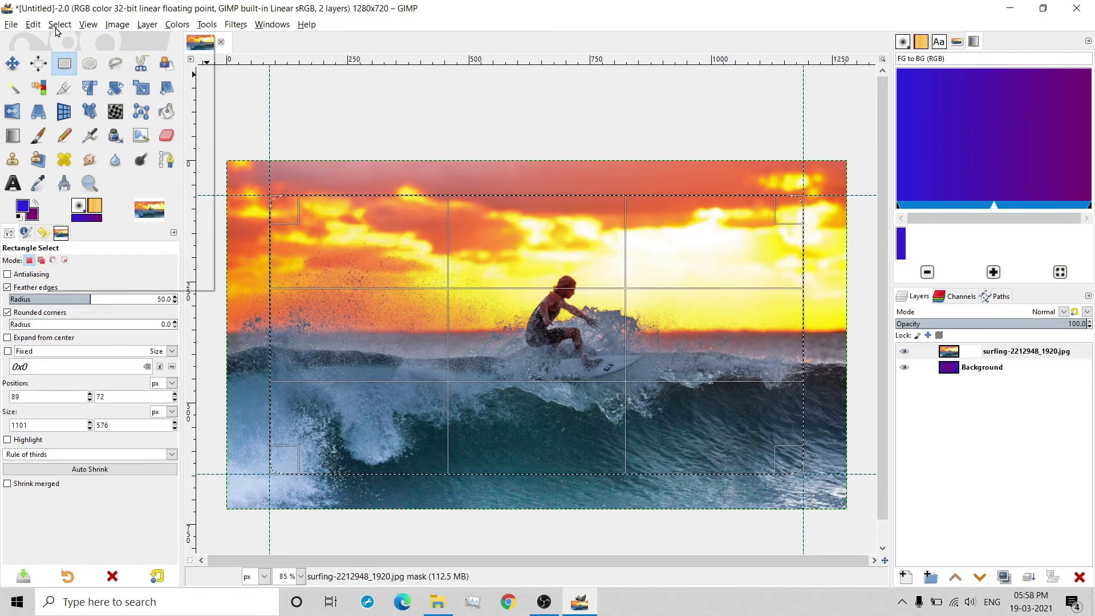
click(73, 68)
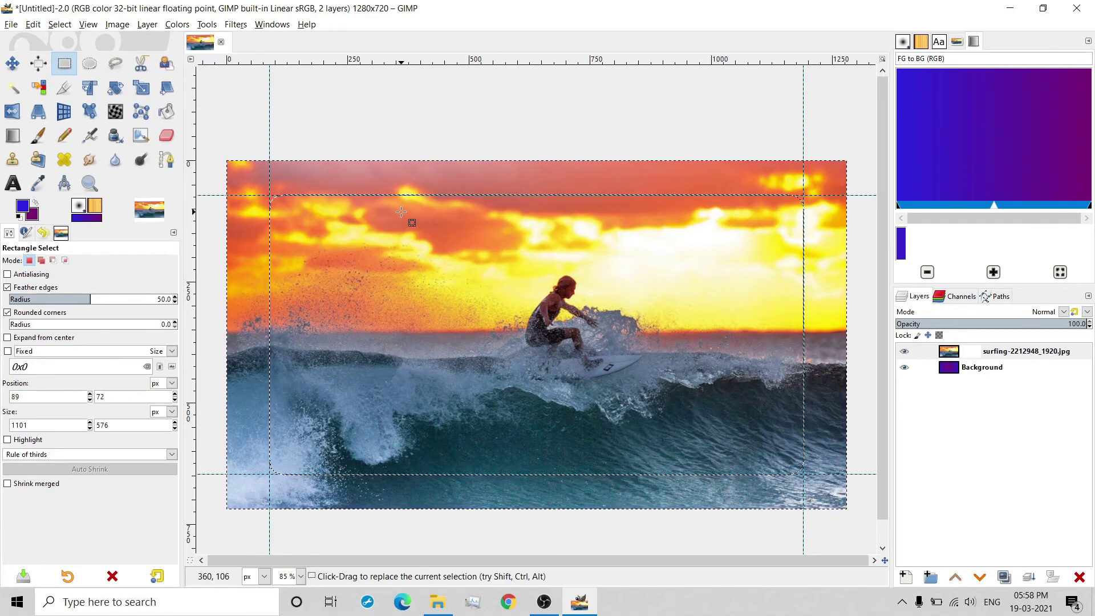
click(165, 112)
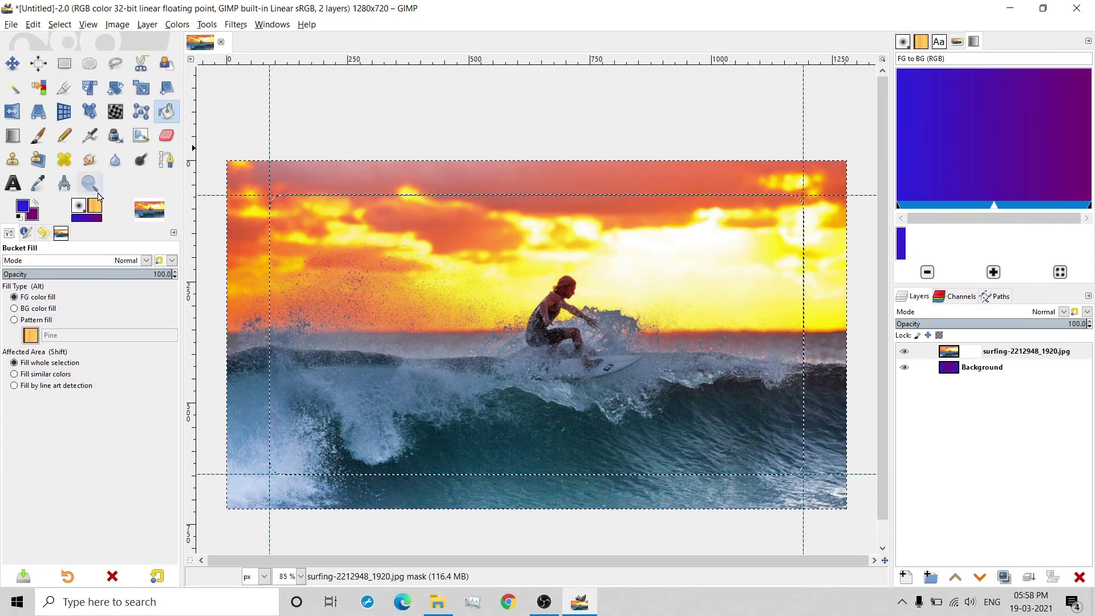
Step: Set the foreground to black 000000 and fill the mask's outer border with it
click(25, 209)
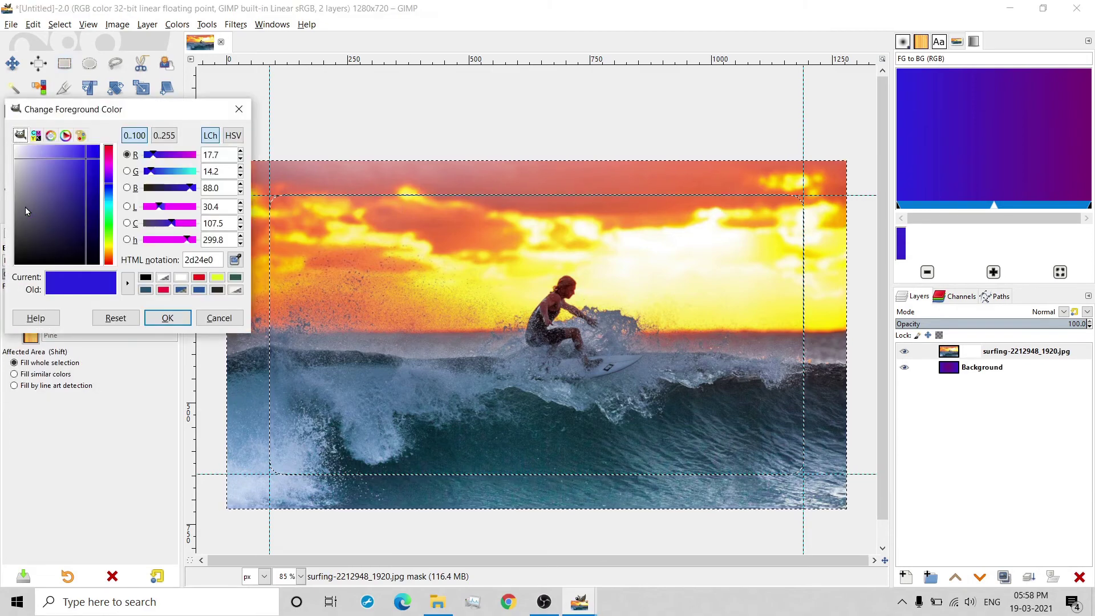
click(216, 291)
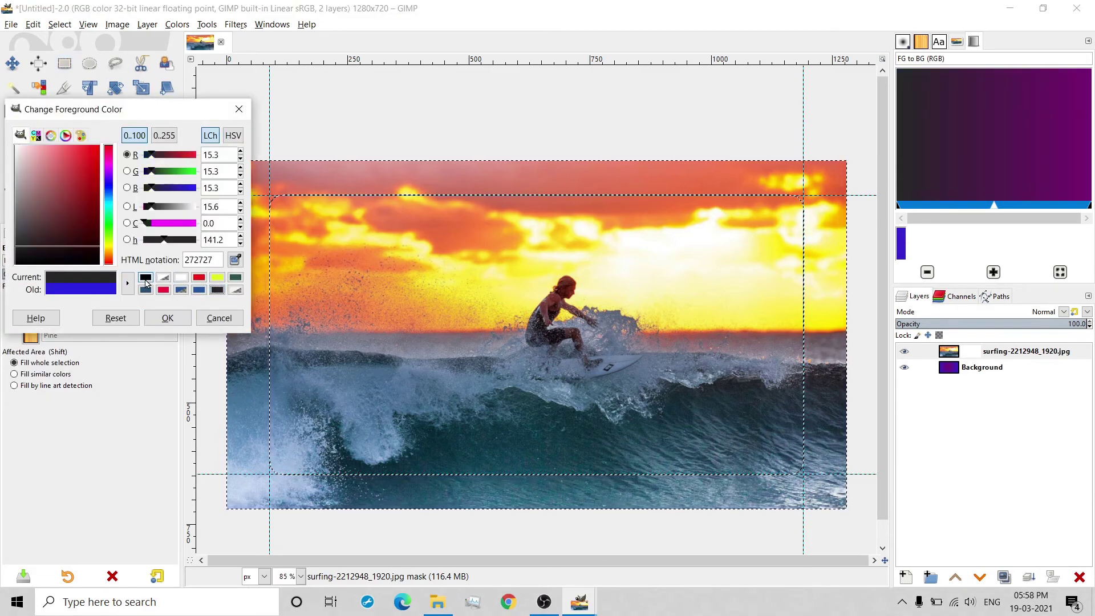
click(146, 279)
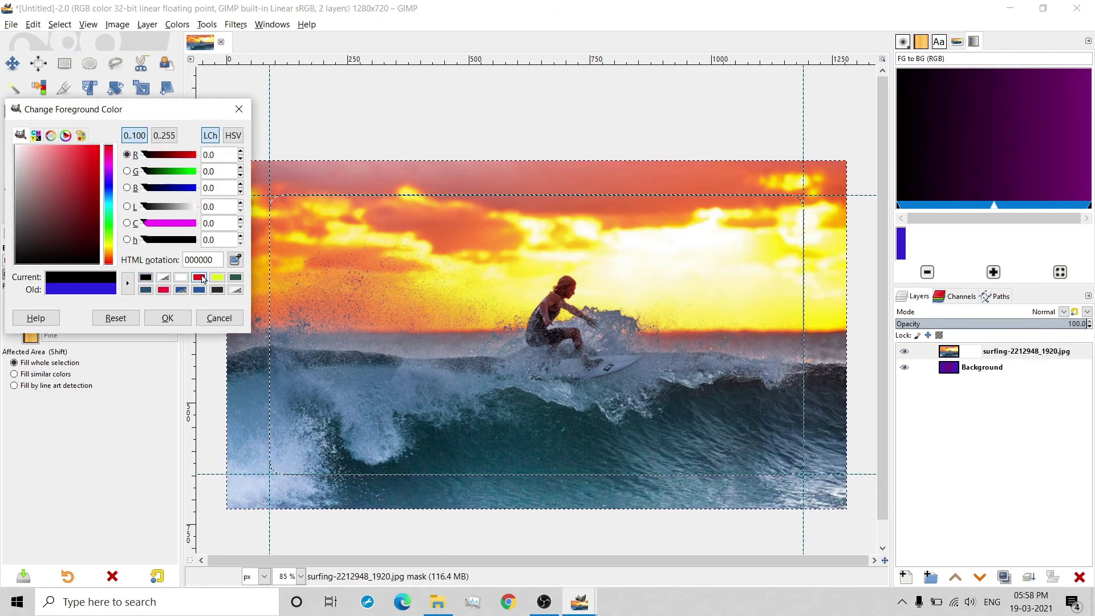
click(168, 318)
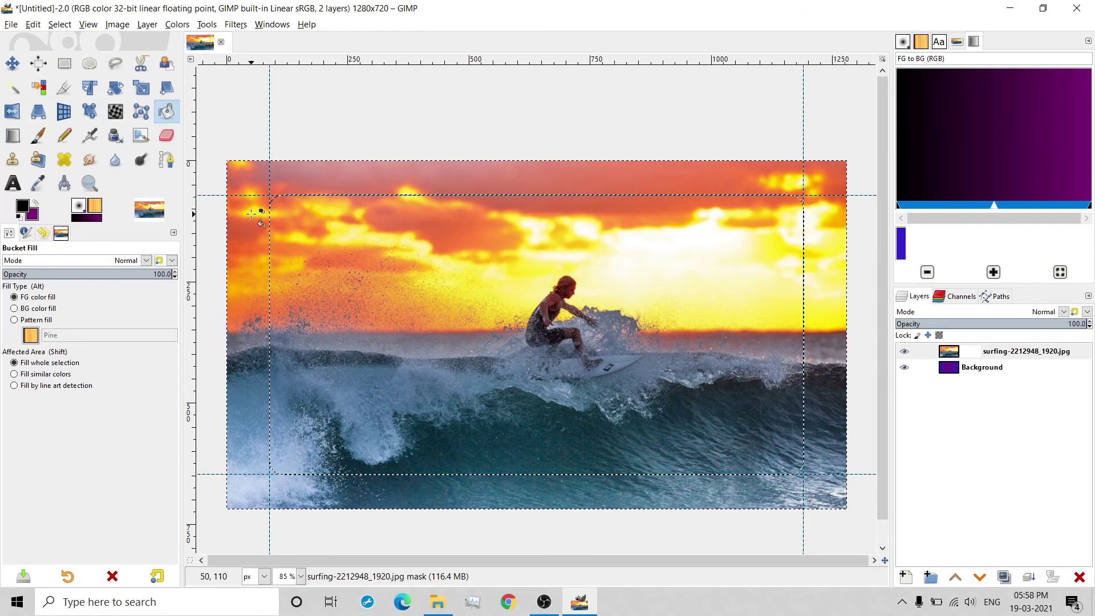
click(302, 180)
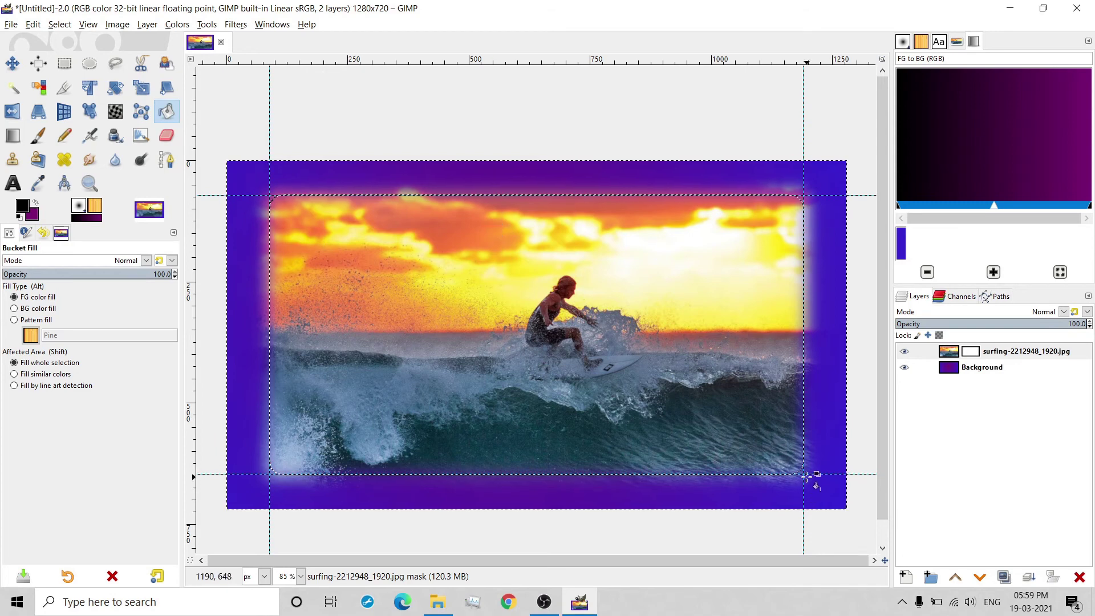
Step: Remove all guides and clear the selection
click(87, 25)
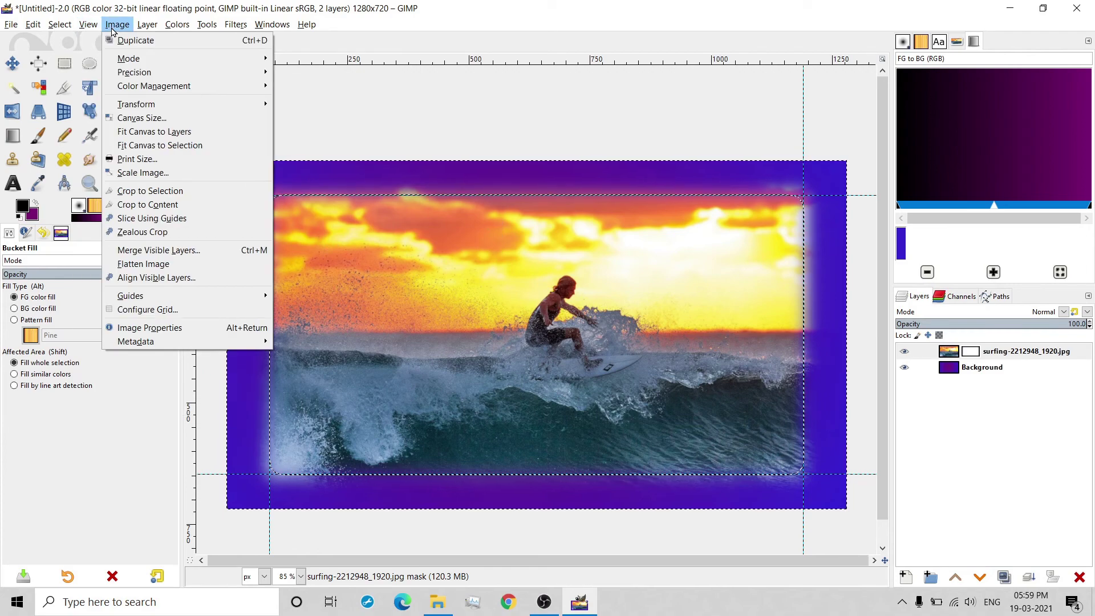
mouse_move(130, 296)
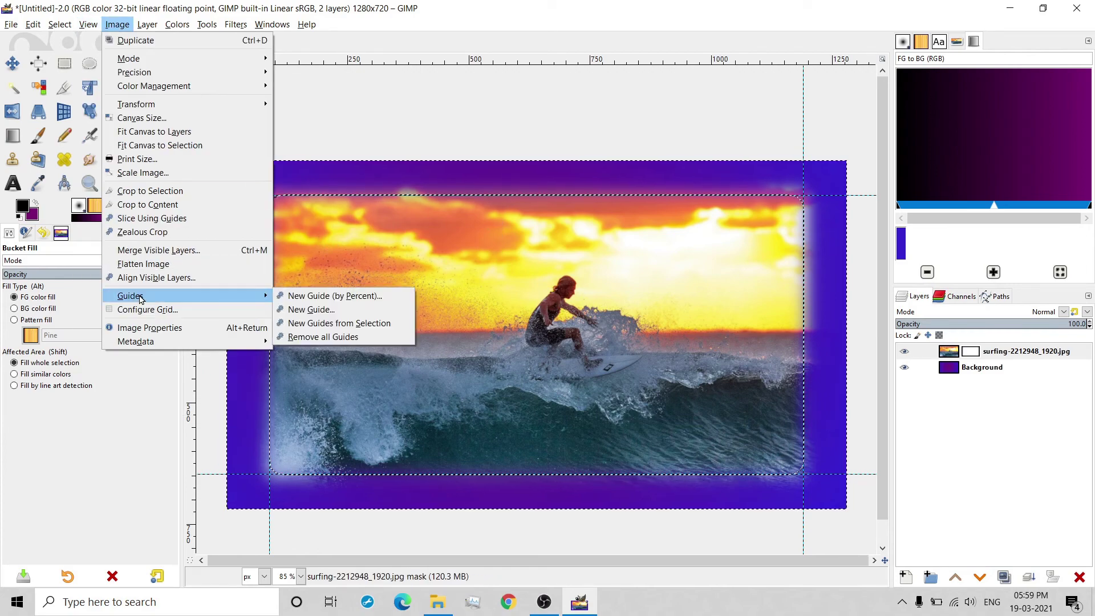
click(342, 336)
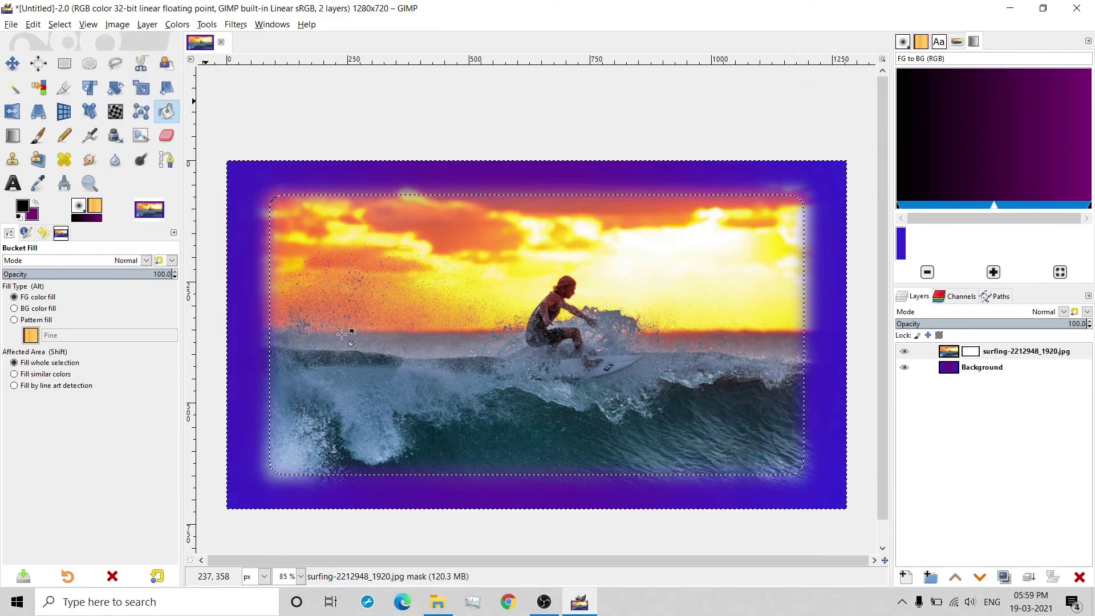
click(55, 27)
click(66, 53)
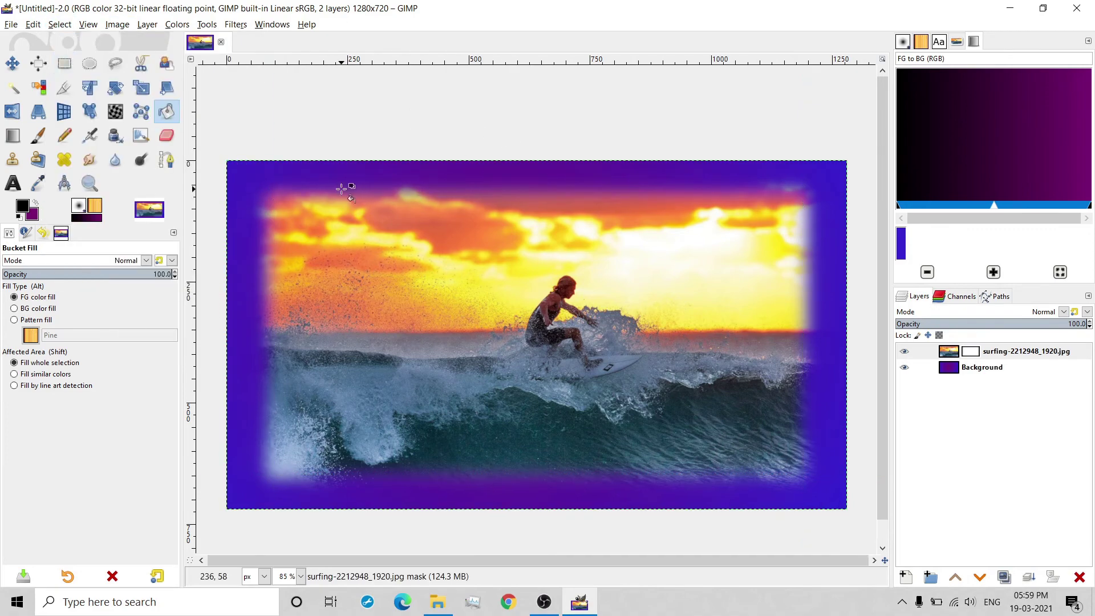
Step: Zoom in and out to inspect the faded rounded edges of the photo
scroll(523, 211, up, 4)
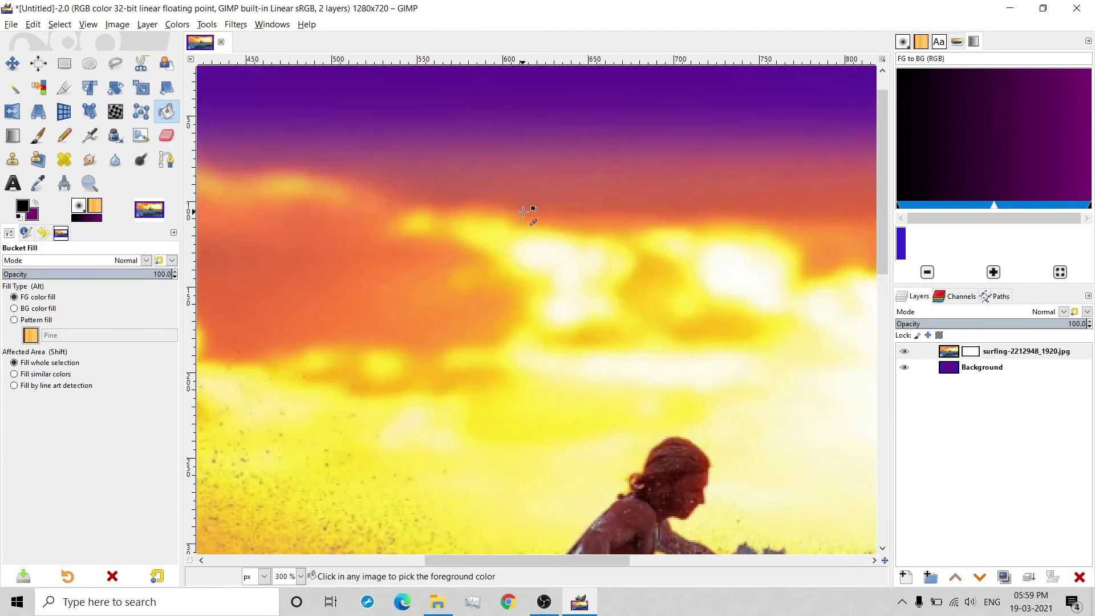
scroll(533, 215, up, 1)
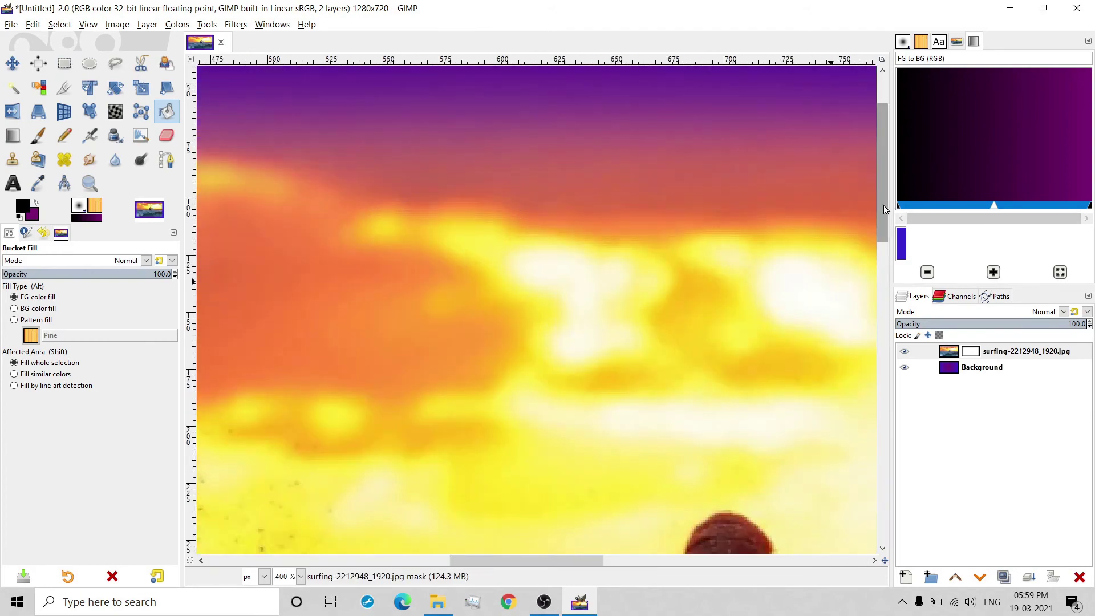
scroll(883, 165, up, 1)
scroll(882, 166, up, 2)
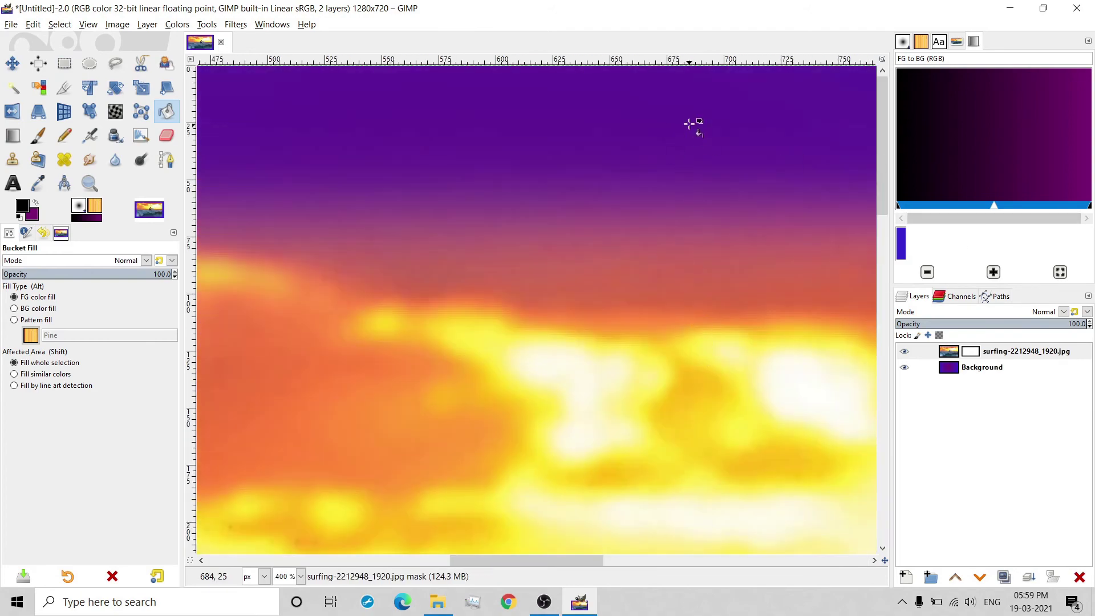
scroll(713, 301, down, 2)
scroll(708, 298, down, 3)
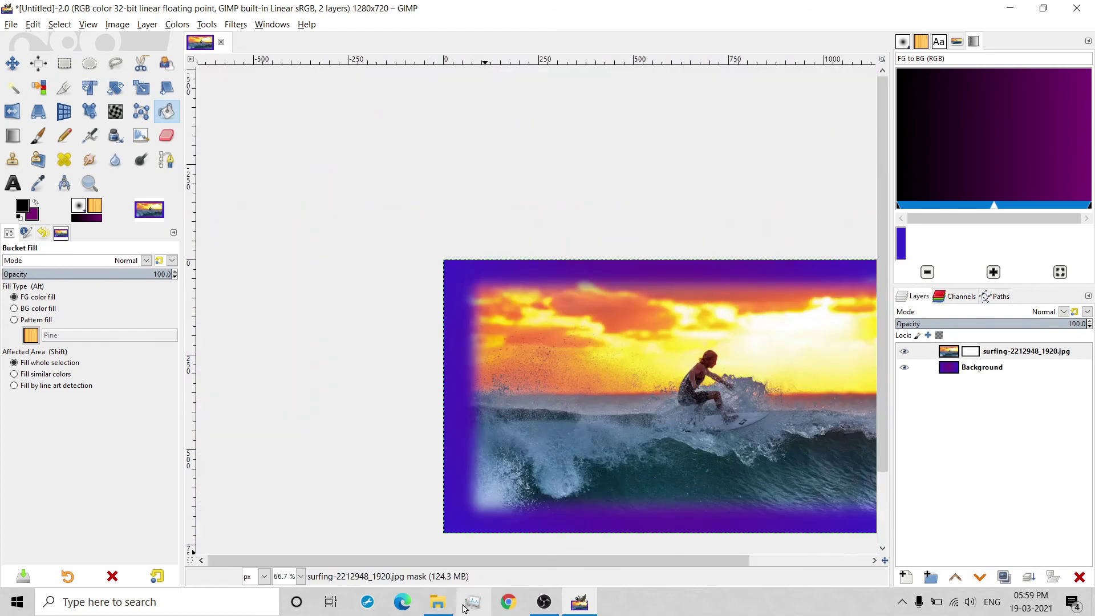
drag(464, 561, 567, 565)
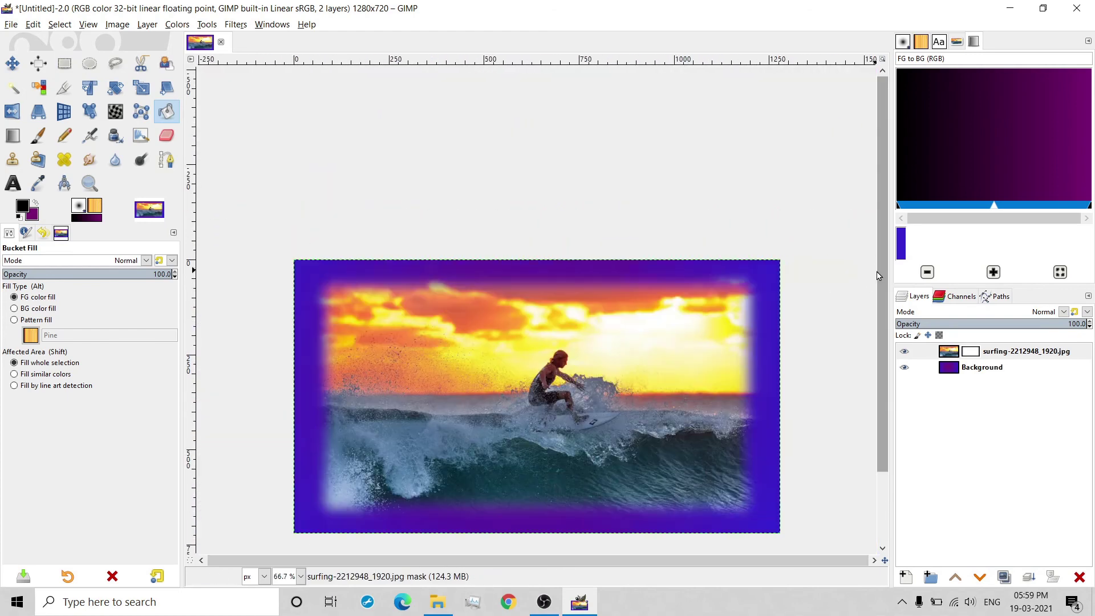
scroll(879, 276, down, 2)
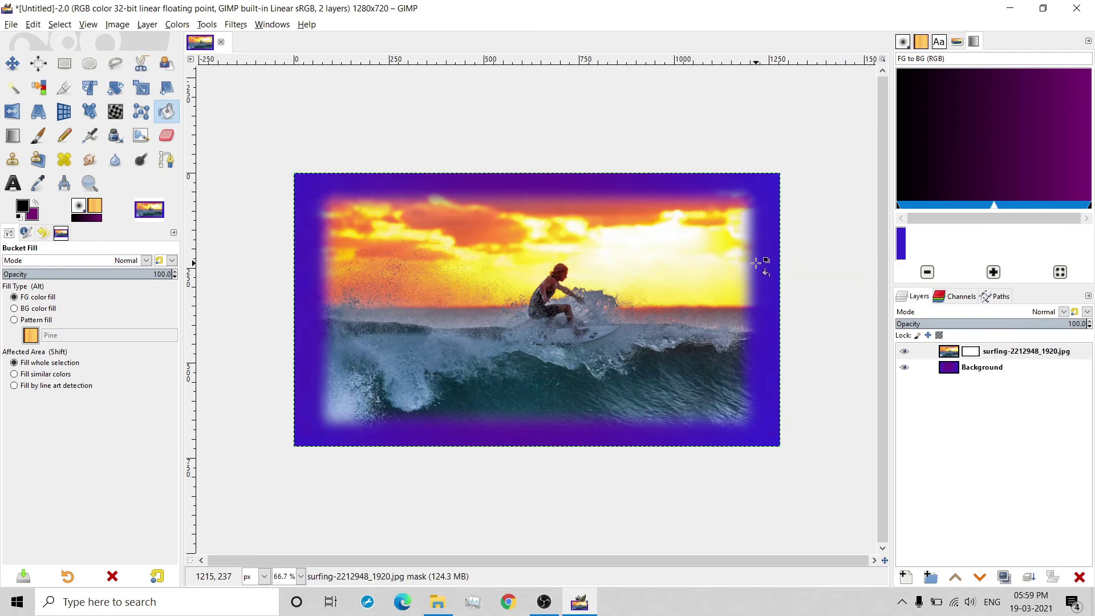
Step: Open the Export Image dialog from the File menu, proposing Untitled.png in Documents
click(9, 22)
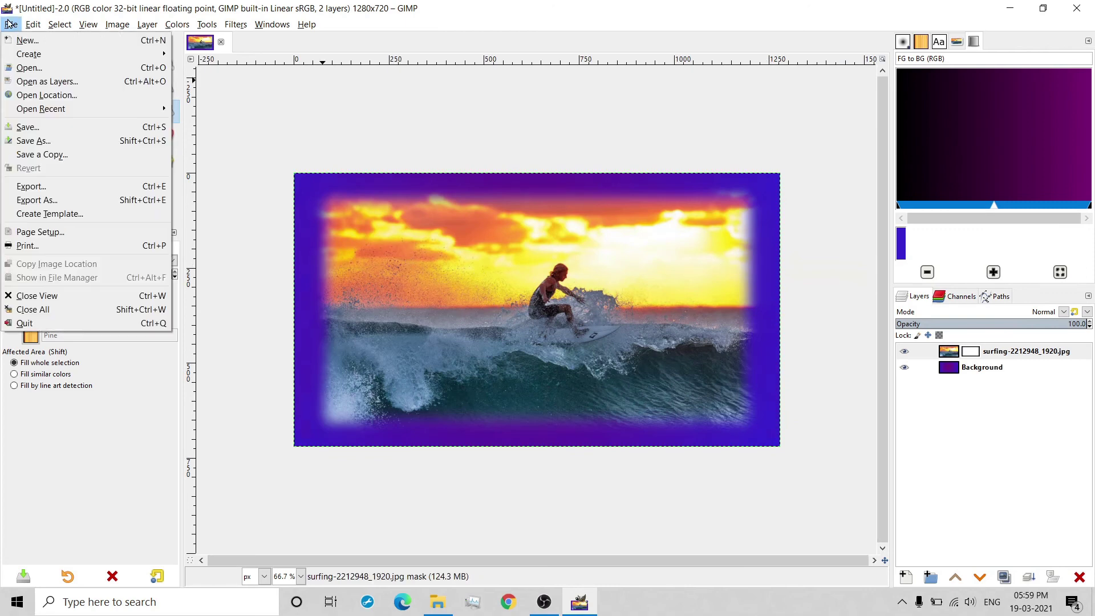
click(48, 202)
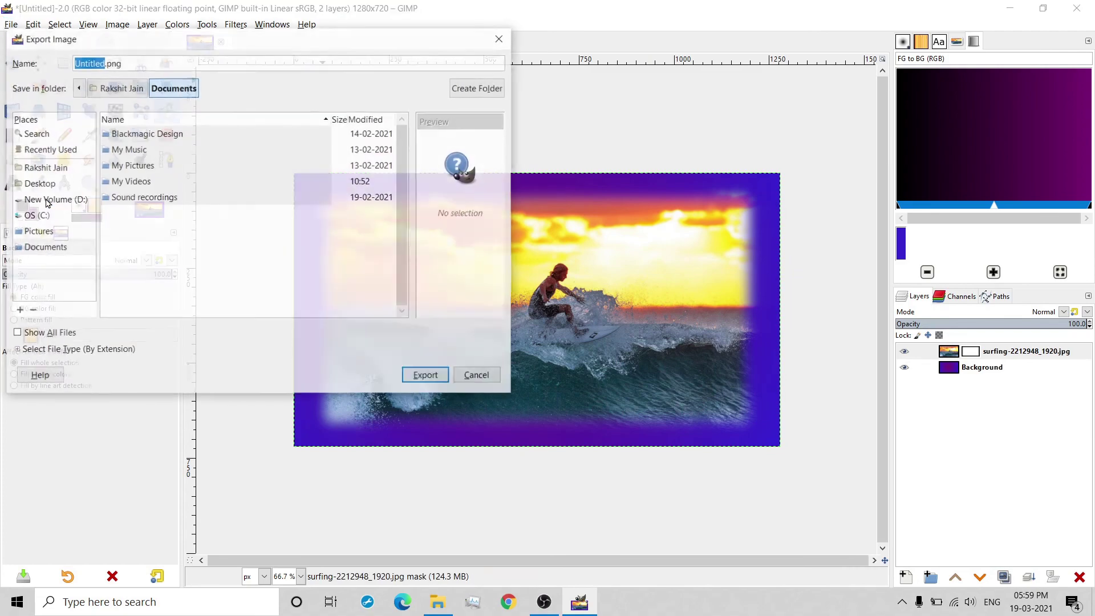